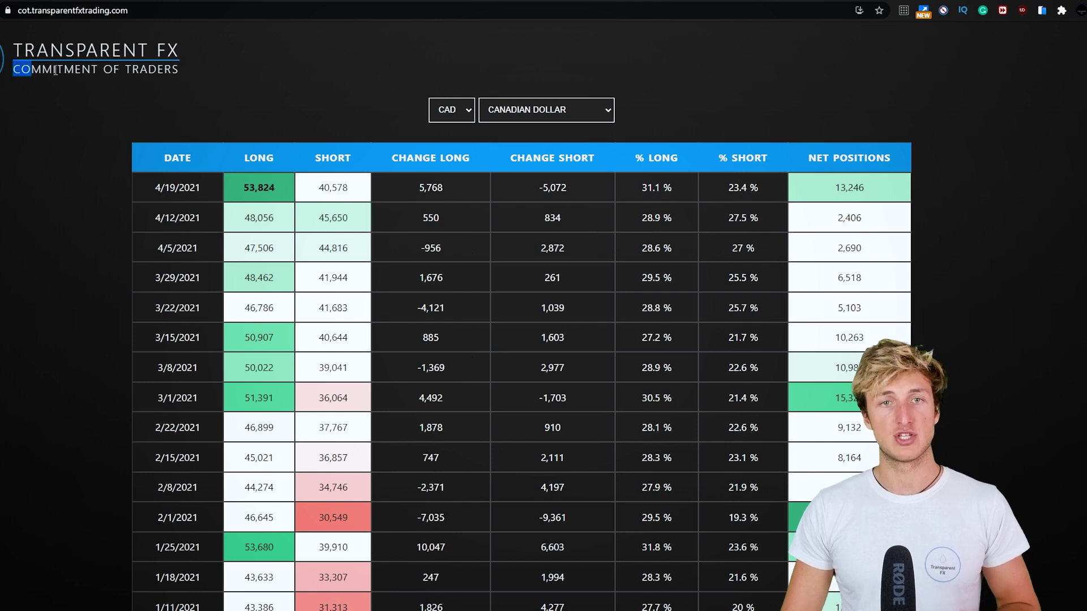
Leave the COT table and return to the TradingView WTI crude oil monthly chart.
left_click_drag(56, 70, 210, 70)
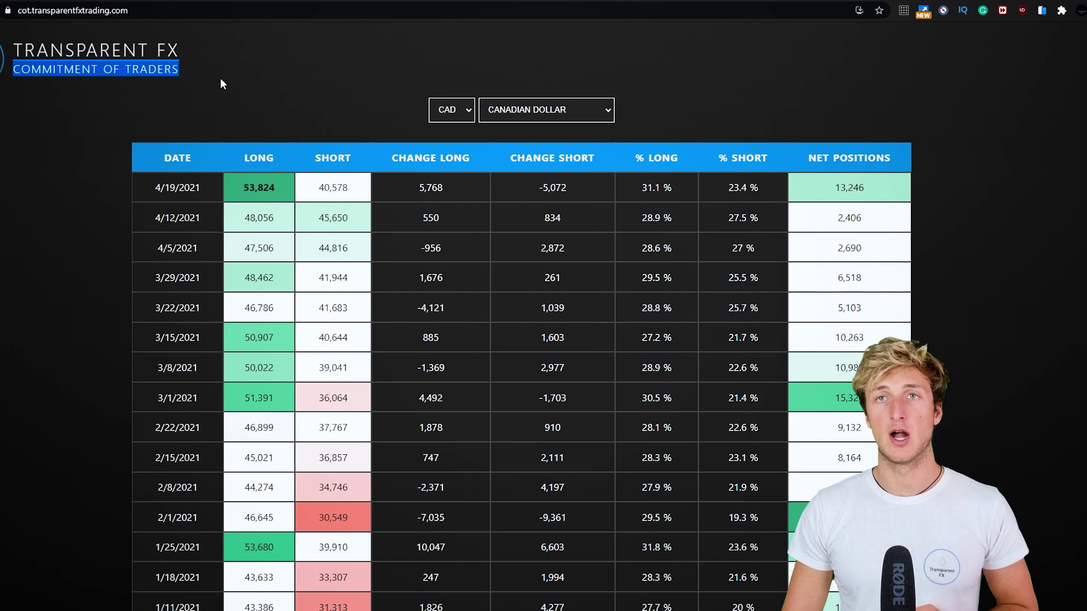
left_click(254, 82)
left_click(40, 1)
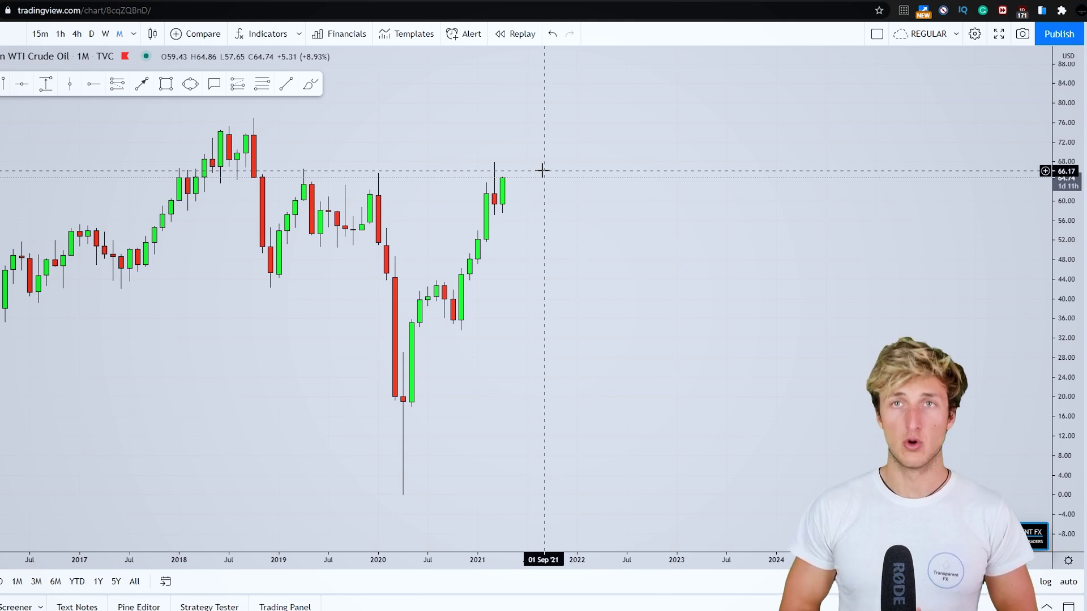
right_click(587, 330)
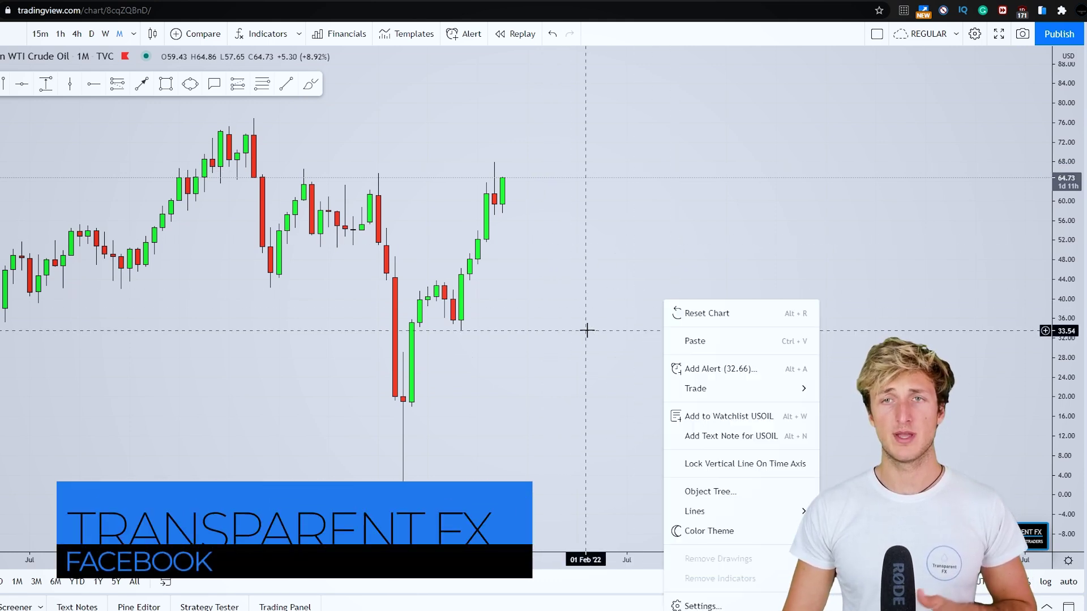
left_click_drag(587, 330, 599, 325)
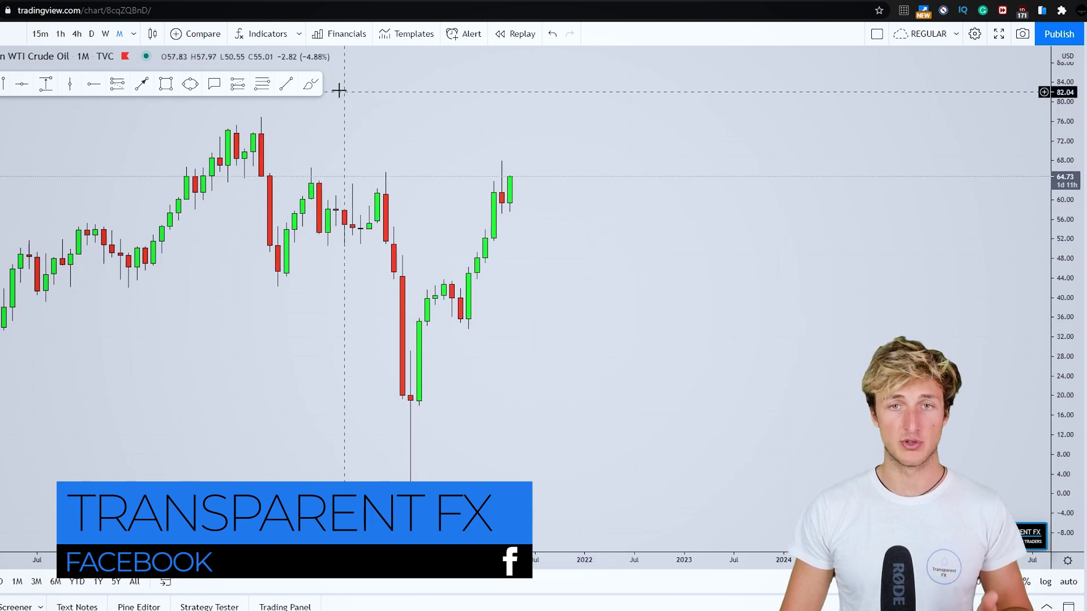
mouse_move(382, 169)
left_mouse_down()
mouse_move(383, 376)
mouse_move(417, 400)
mouse_move(445, 287)
mouse_move(486, 249)
mouse_move(503, 178)
left_mouse_up()
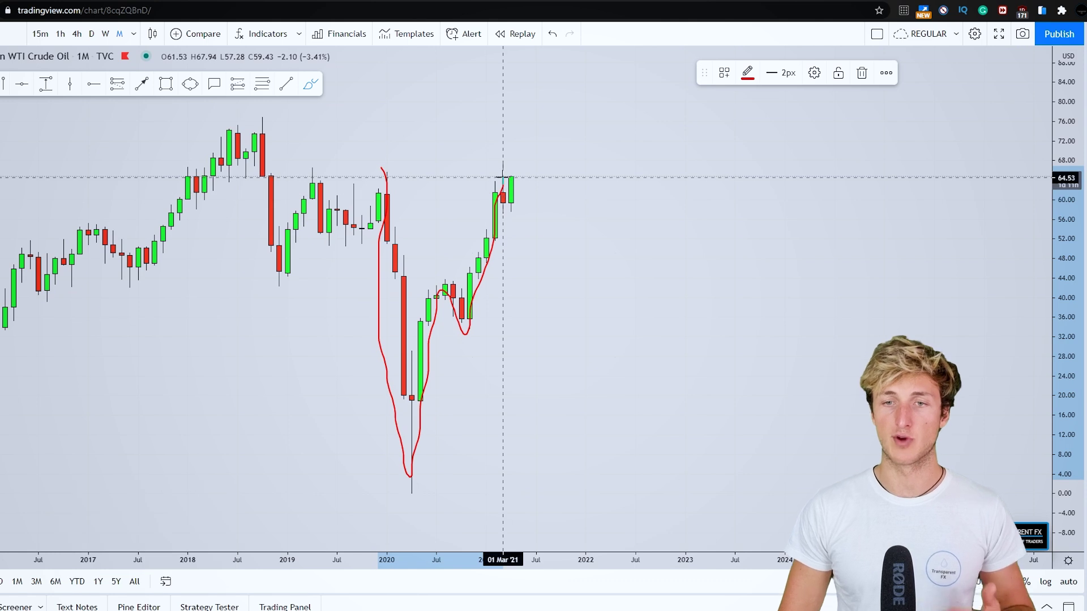
mouse_move(603, 170)
left_mouse_down()
mouse_move(661, 301)
mouse_move(701, 323)
mouse_move(721, 190)
mouse_move(759, 240)
left_mouse_up()
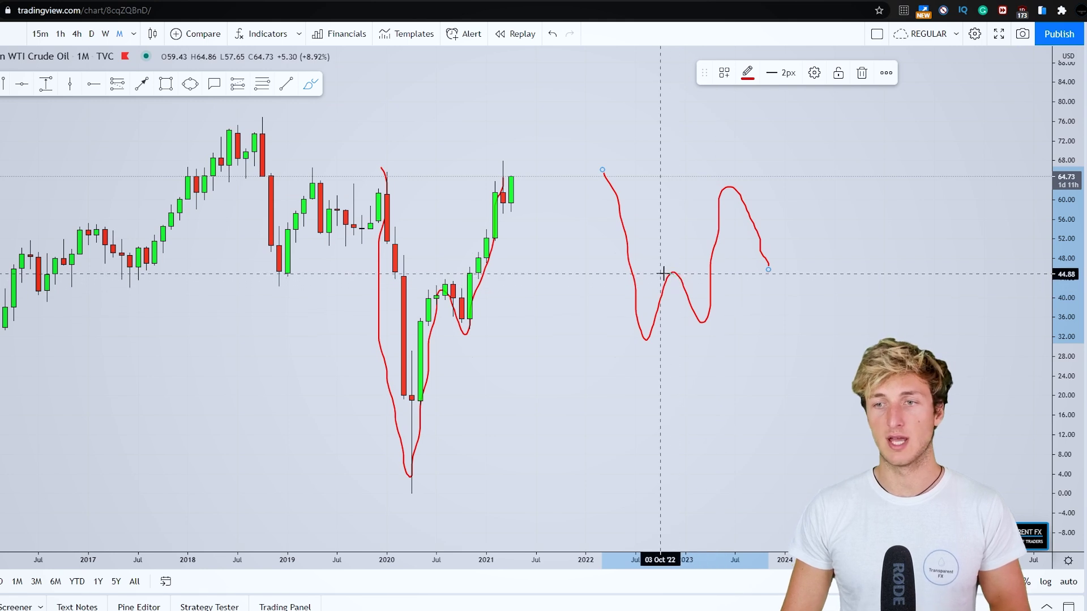
left_click_drag(744, 265, 662, 272)
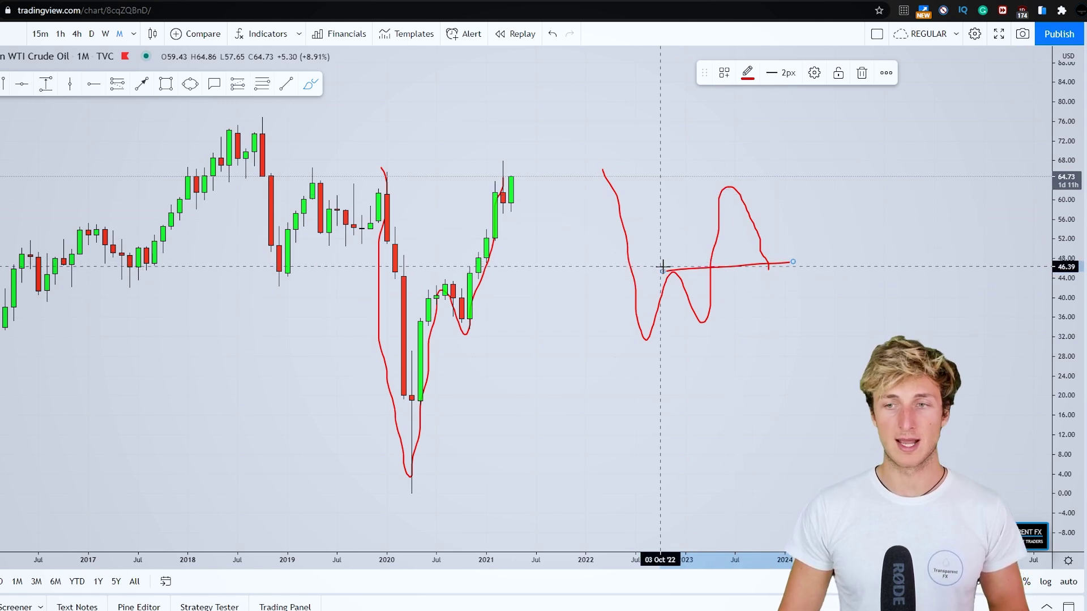
mouse_move(684, 267)
left_mouse_down()
mouse_move(674, 271)
mouse_move(691, 277)
left_mouse_up()
left_click_drag(771, 264, 780, 270)
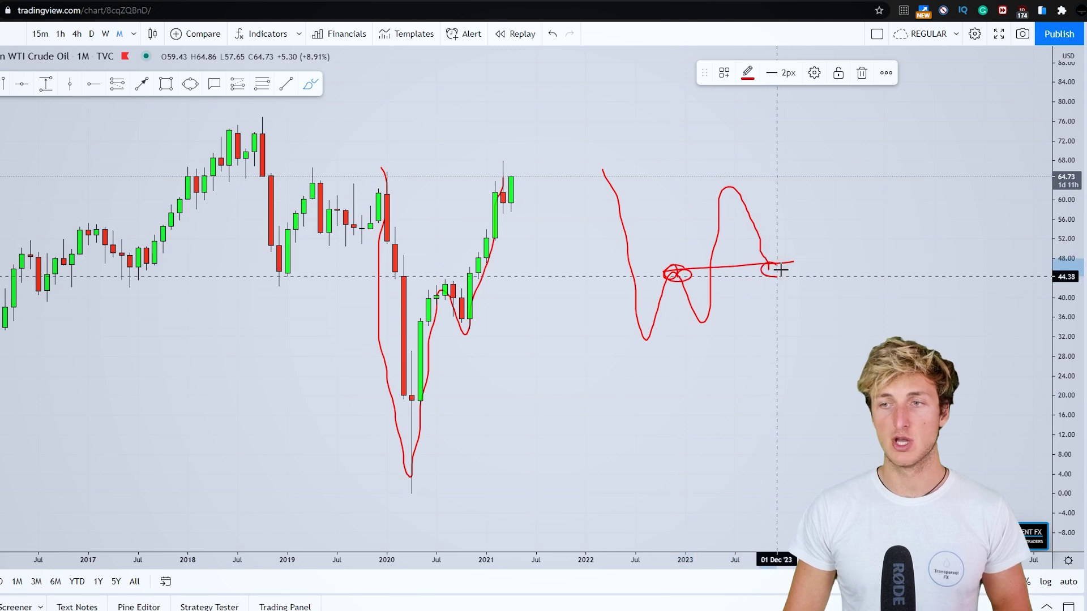
left_click(552, 35)
left_click(552, 35)
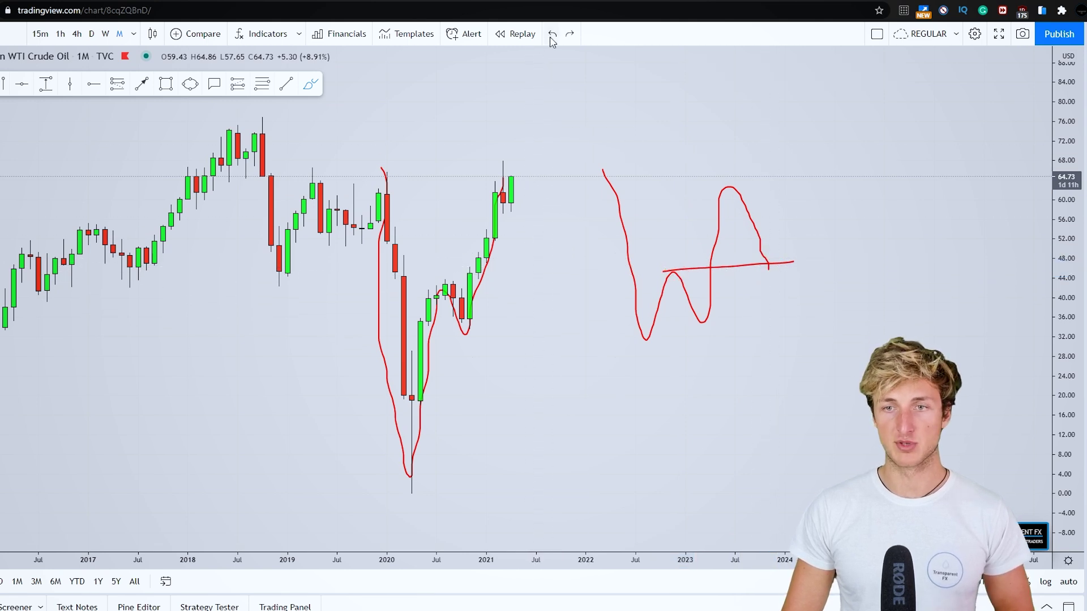
left_click(552, 35)
left_click(552, 35)
left_click(551, 35)
mouse_move(473, 332)
left_mouse_down()
mouse_move(497, 204)
mouse_move(530, 206)
left_mouse_up()
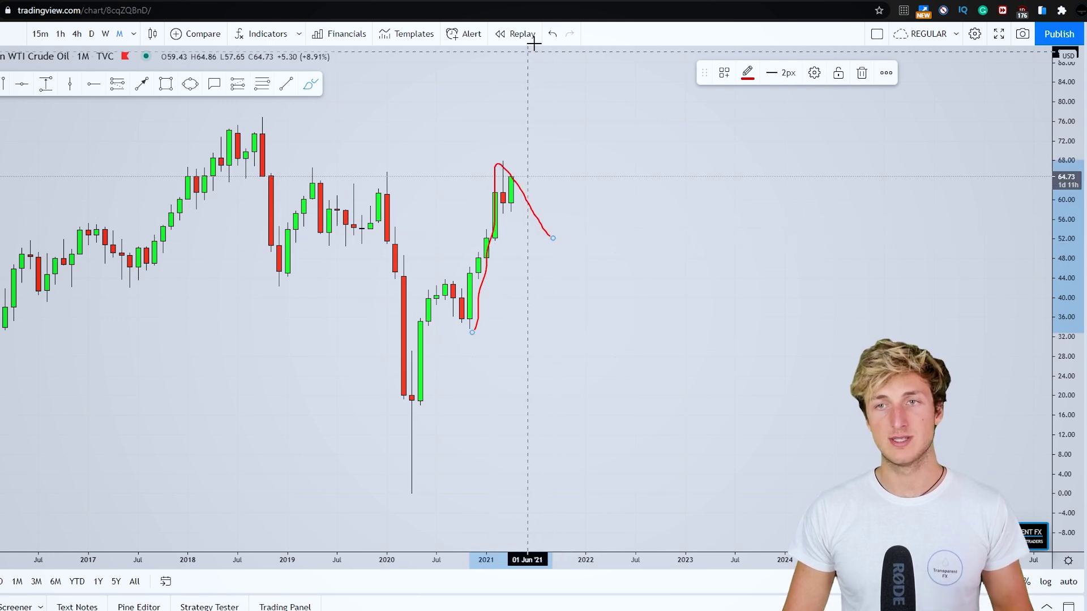
left_click(552, 35)
left_click(263, 89)
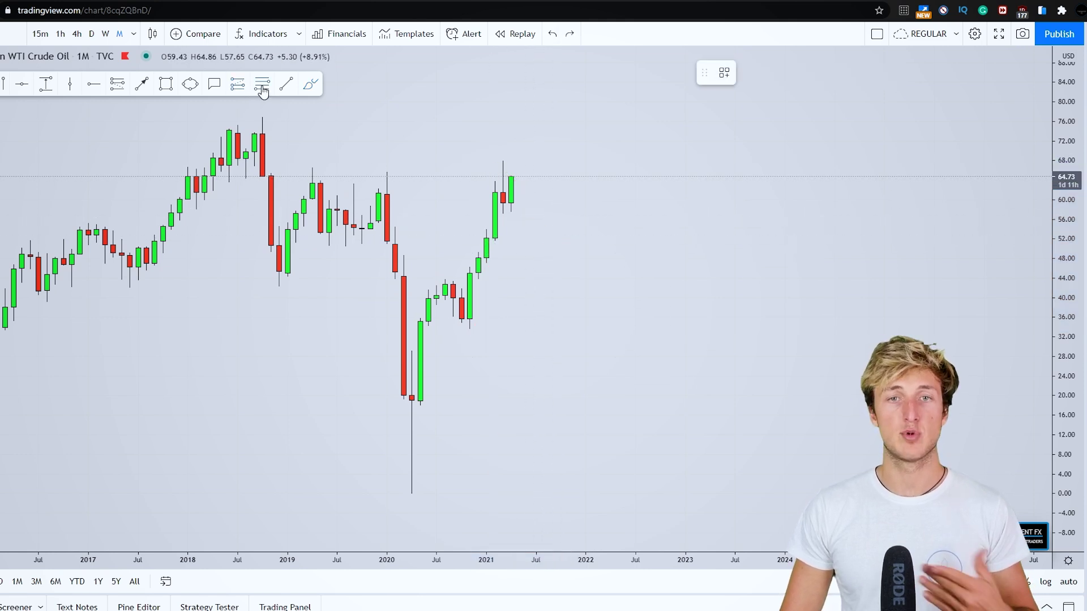
Draw a Fib Retracement from the Nov '20 low to the high and add a horizontal ray at 0.382.
left_click(469, 328)
left_click(502, 161)
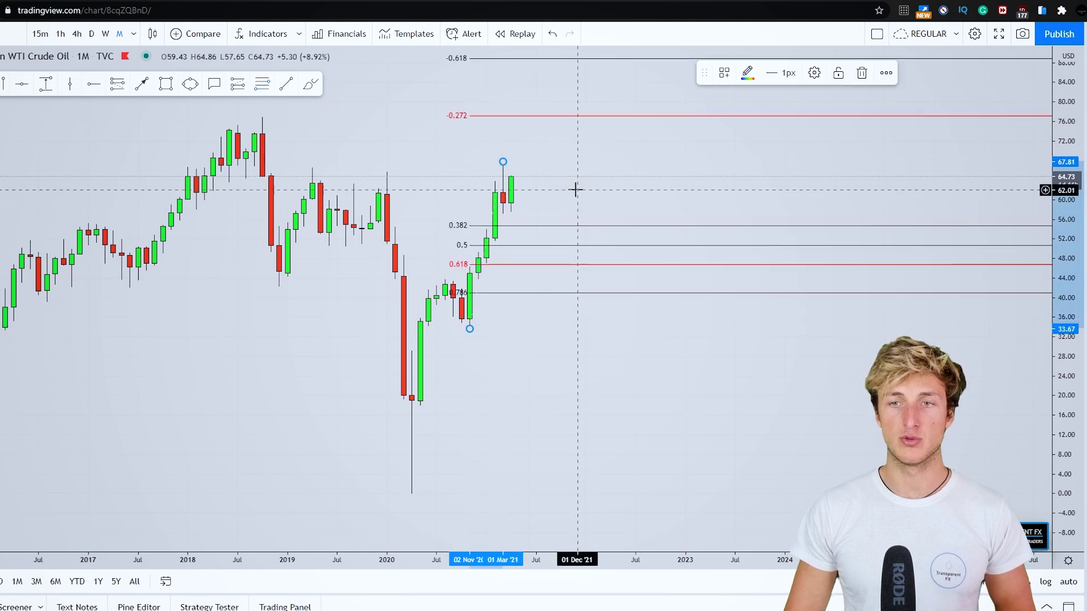
left_click(94, 83)
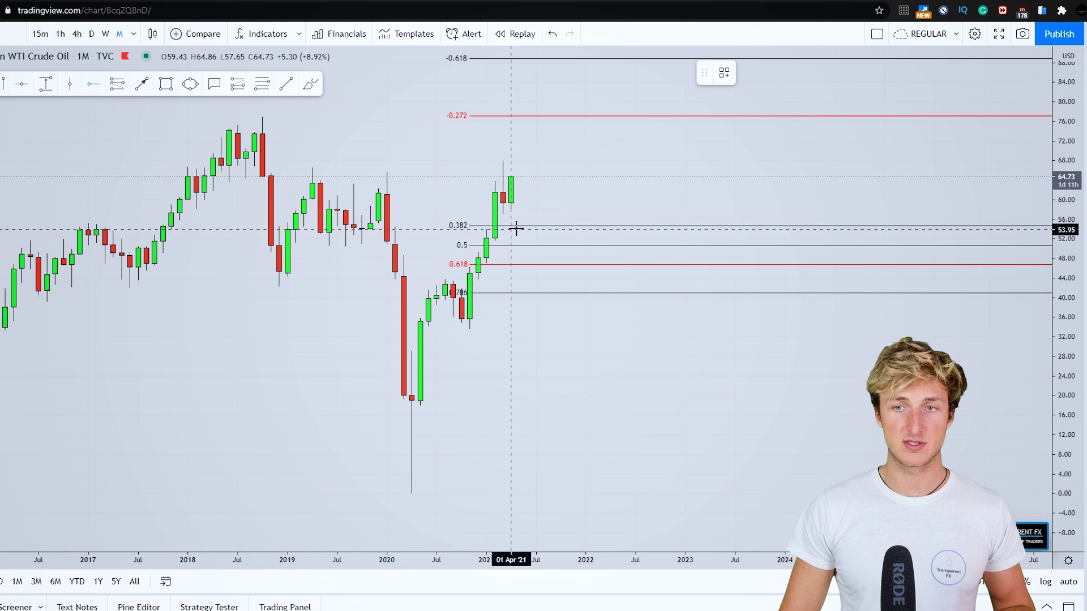
left_click(511, 226)
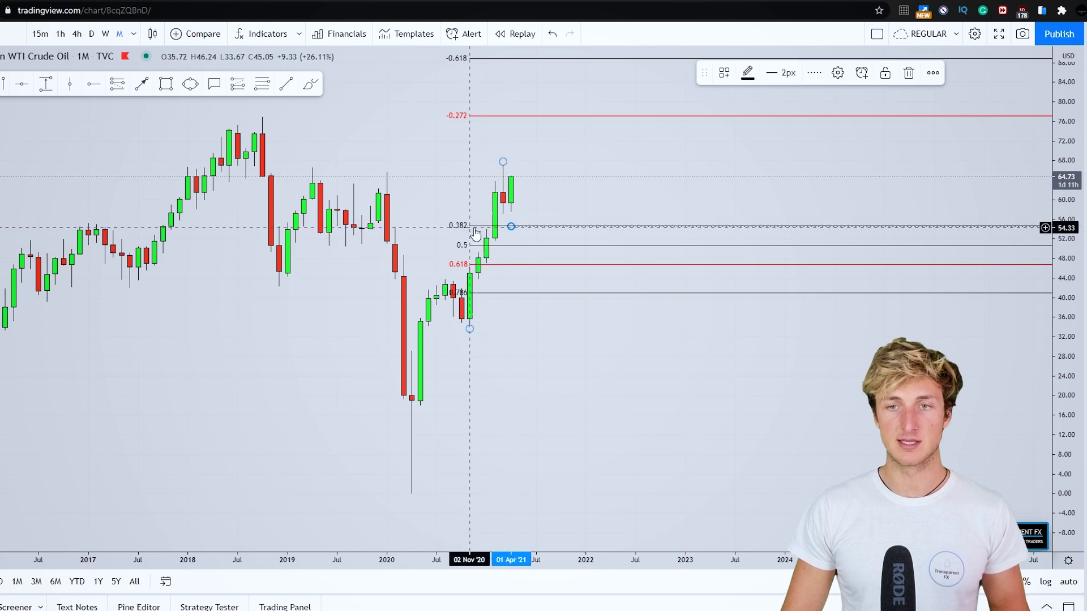
Delete the Fib Retracement and remove the trial red sketches around the 54.58 level.
left_click(529, 227)
left_click(865, 76)
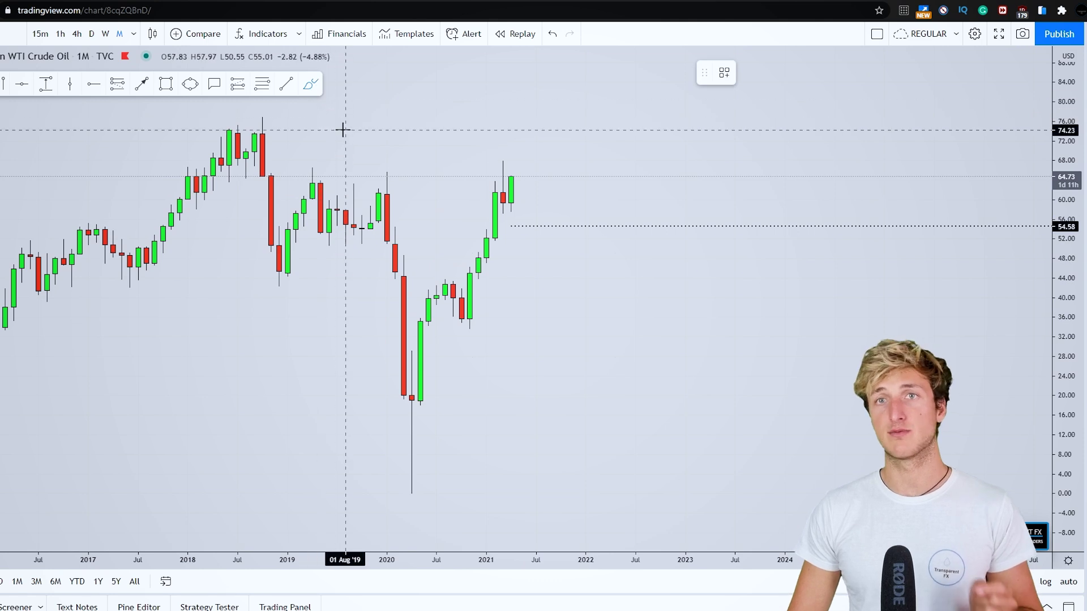
mouse_move(519, 176)
left_mouse_down()
mouse_move(535, 216)
mouse_move(551, 222)
left_mouse_up()
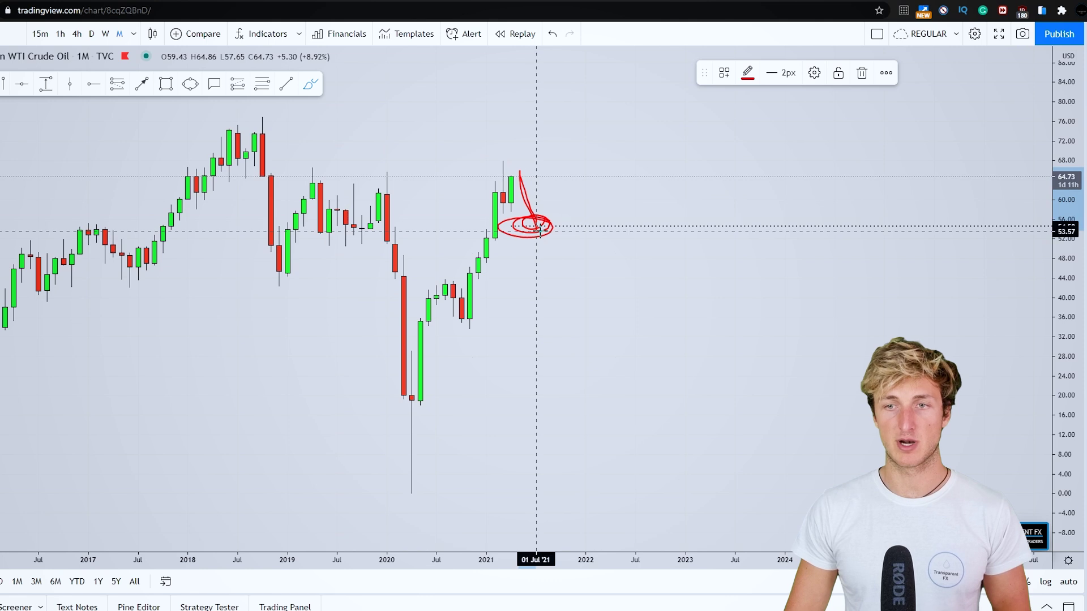
left_click(552, 38)
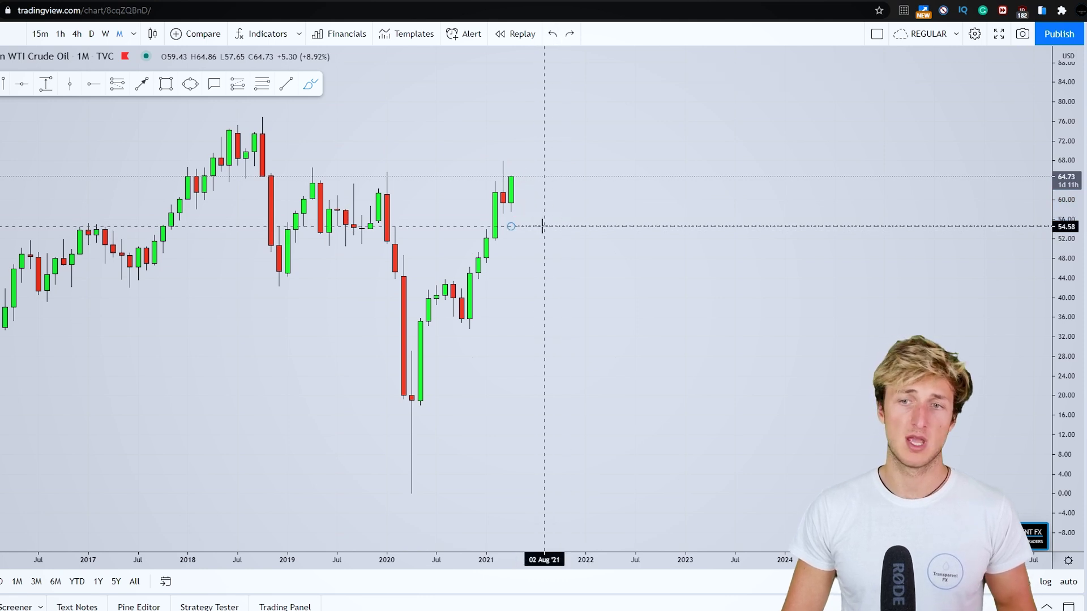
left_click_drag(541, 225, 555, 169)
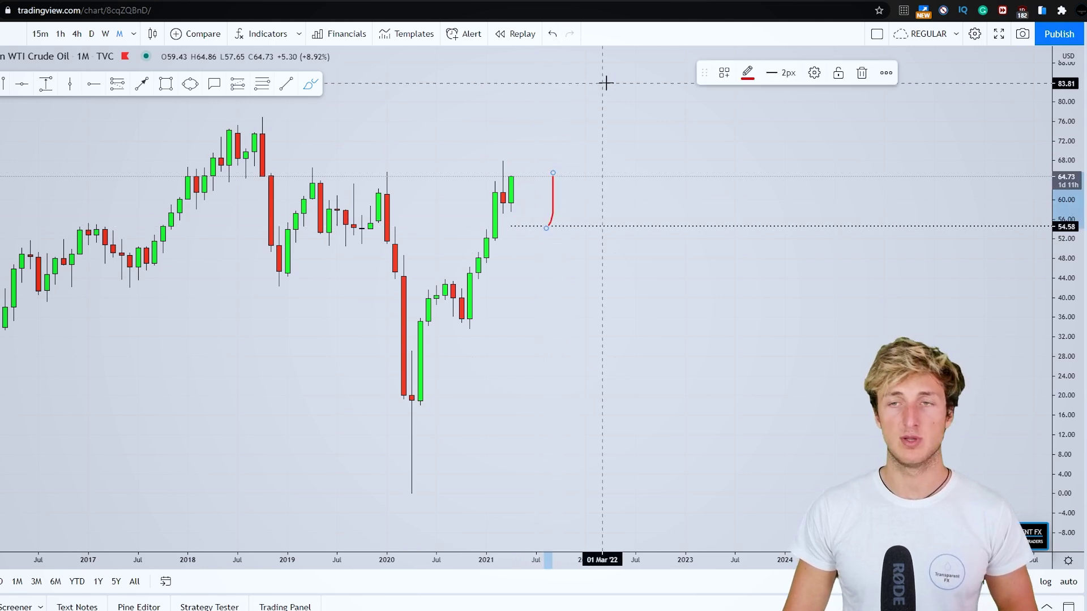
left_click(853, 72)
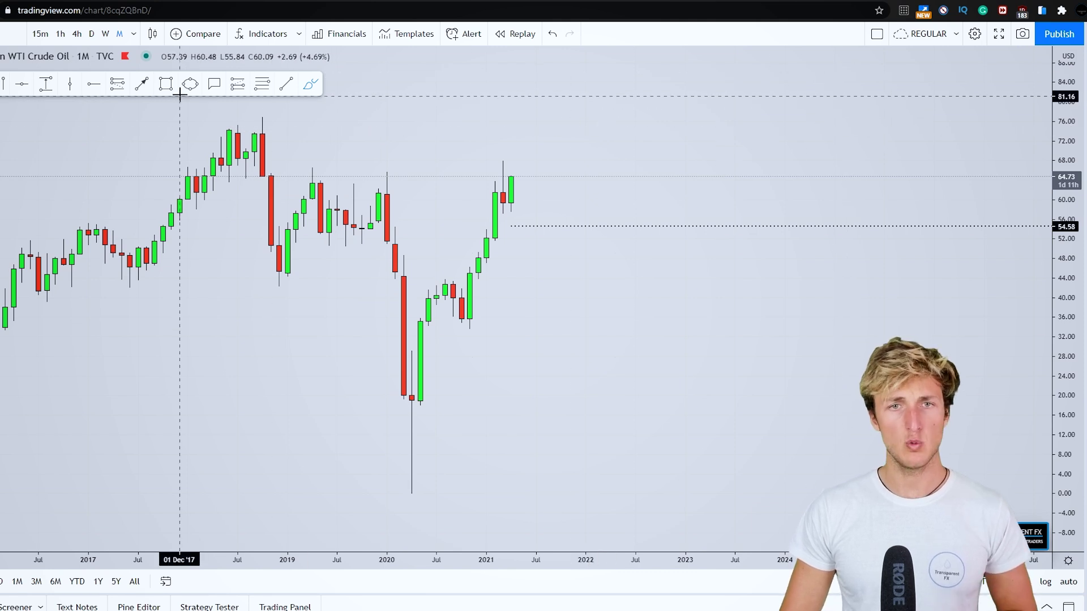
Shade a blue box across the 2019–2021 highs around 64–68 and circle the 2019 high.
left_click_drag(311, 181, 586, 168)
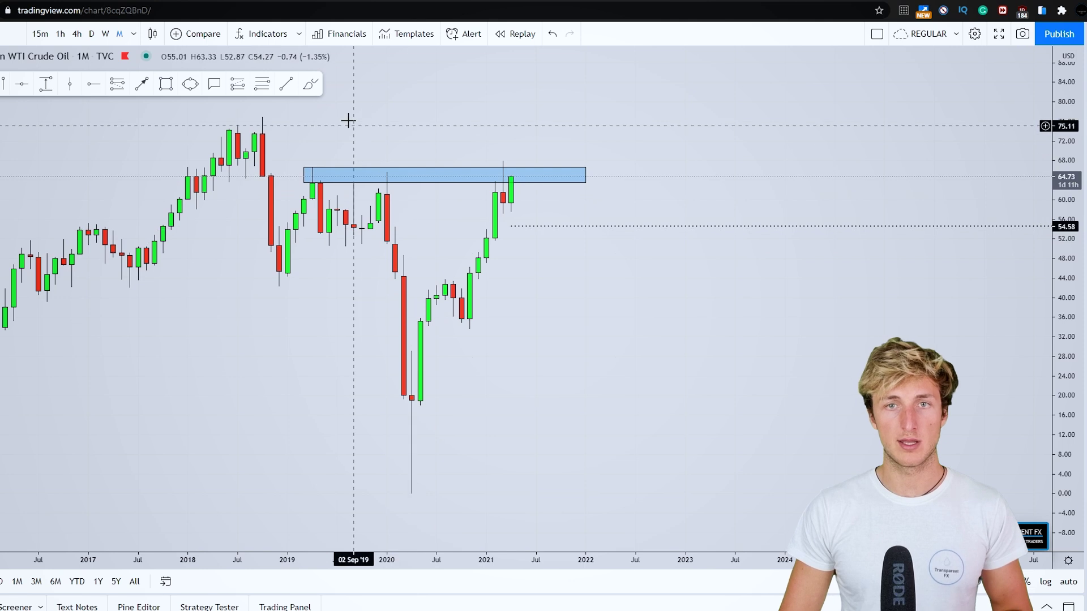
left_click(320, 181)
mouse_move(321, 181)
left_mouse_down()
mouse_move(315, 172)
mouse_move(328, 241)
left_mouse_up()
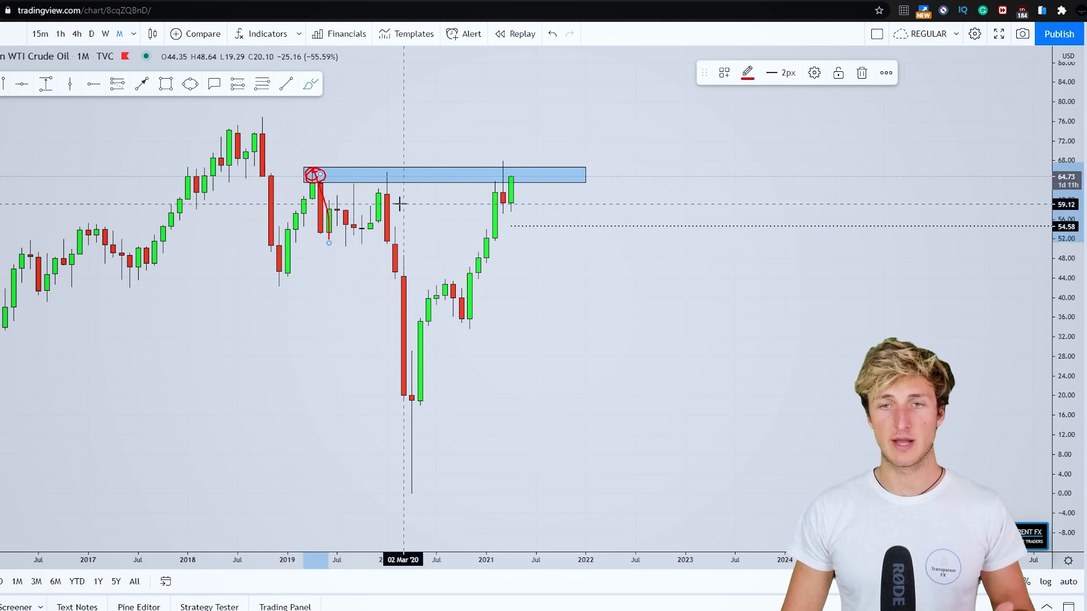
Circle the 2020 and 2021 highs in red, then undo those latest sketches.
mouse_move(376, 175)
left_mouse_down()
mouse_move(398, 179)
mouse_move(388, 170)
mouse_move(419, 329)
left_mouse_up()
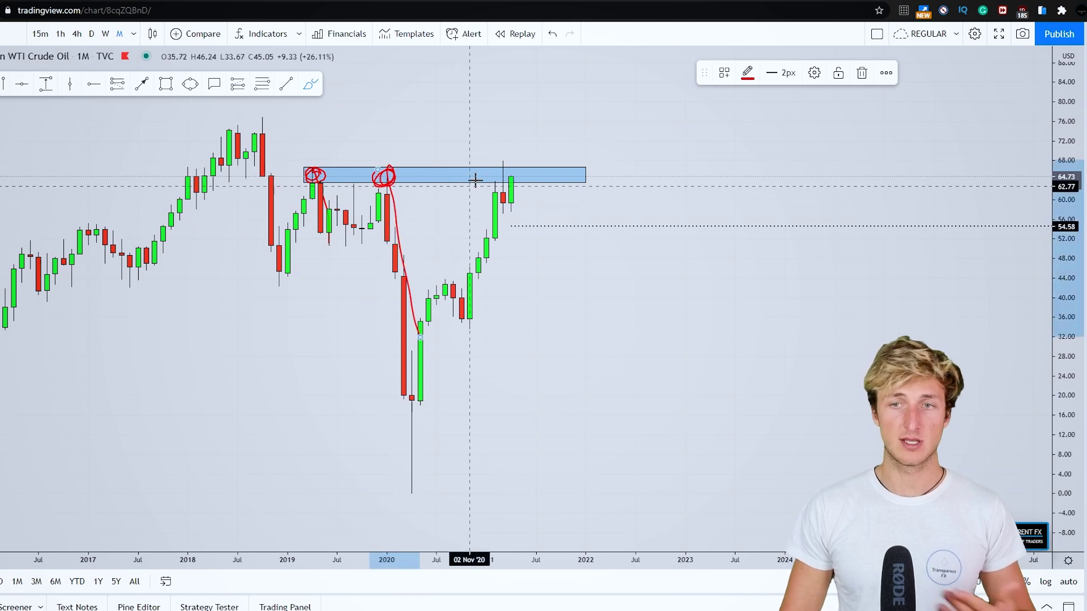
left_click_drag(509, 170, 544, 240)
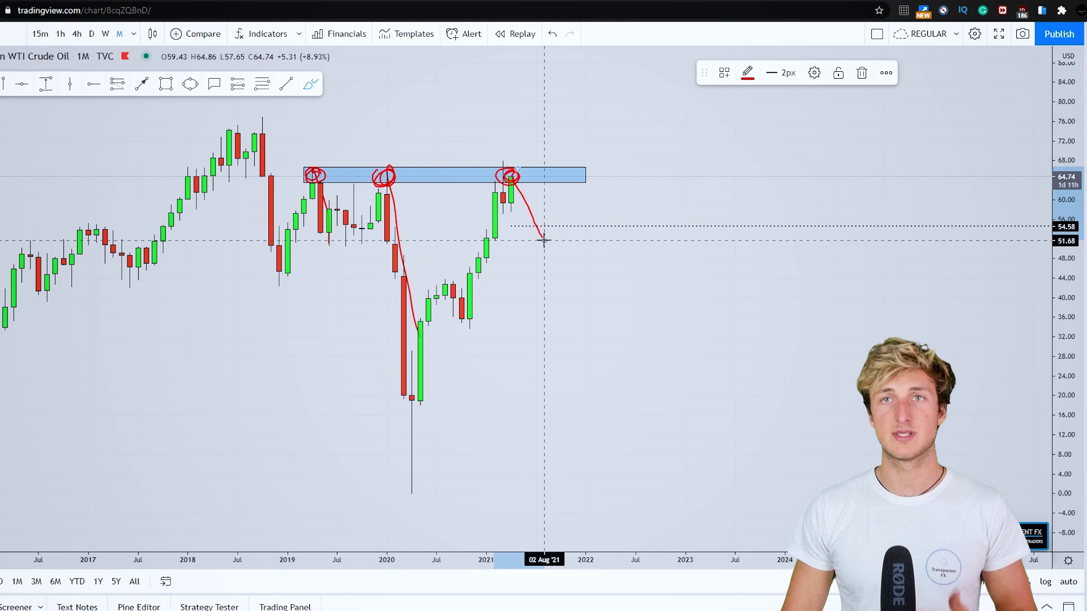
left_click(552, 34)
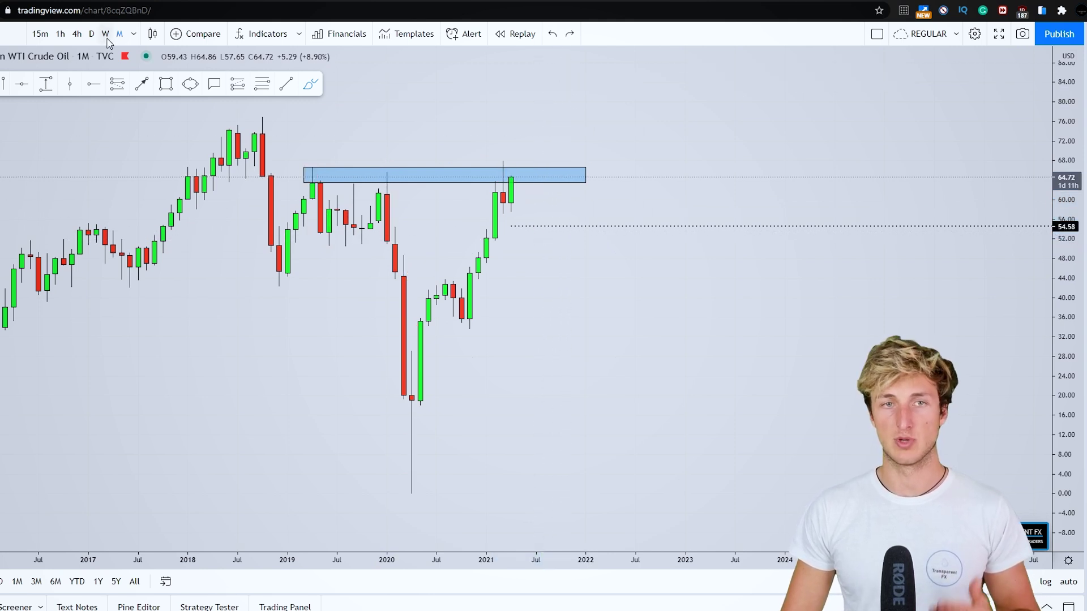
Switch to weekly candles and draw a thin blue rectangle zone over the recent candles.
left_click(106, 34)
left_click_drag(820, 341, 665, 514)
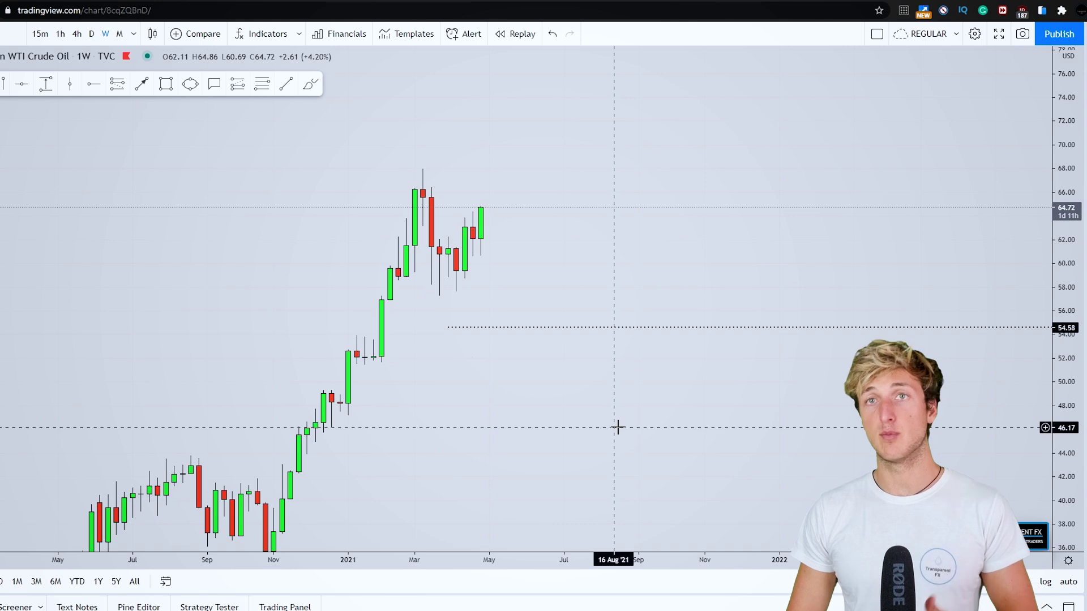
left_click(166, 84)
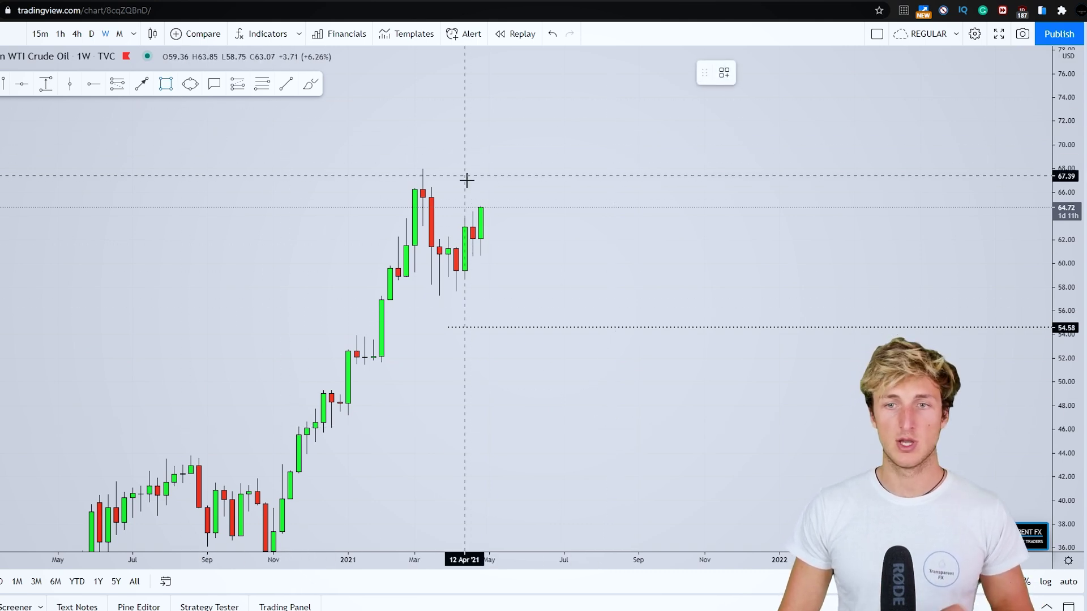
left_click_drag(439, 238, 523, 246)
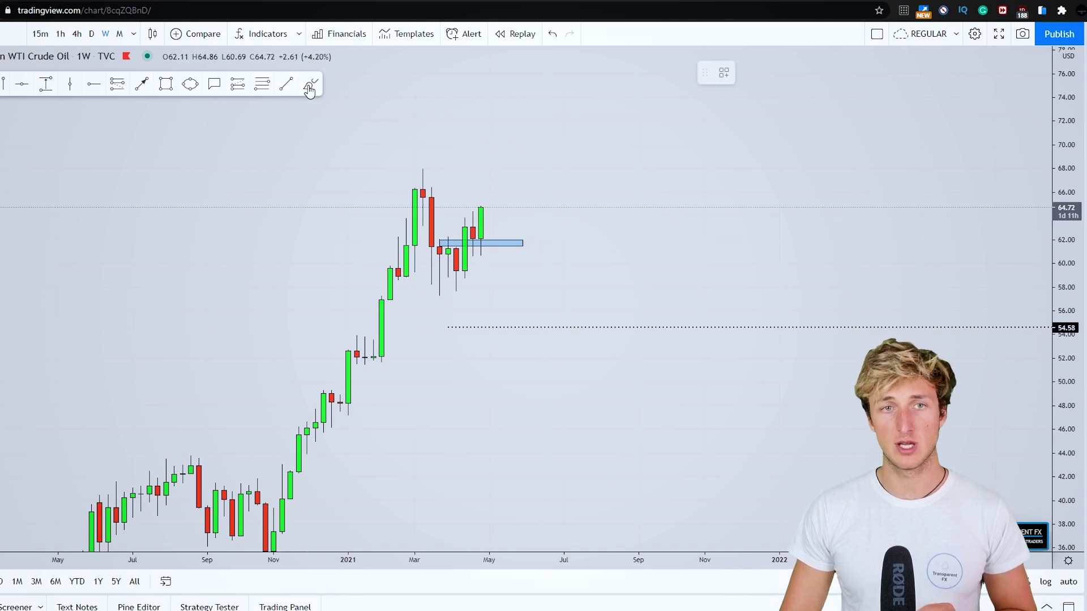
left_click(452, 242)
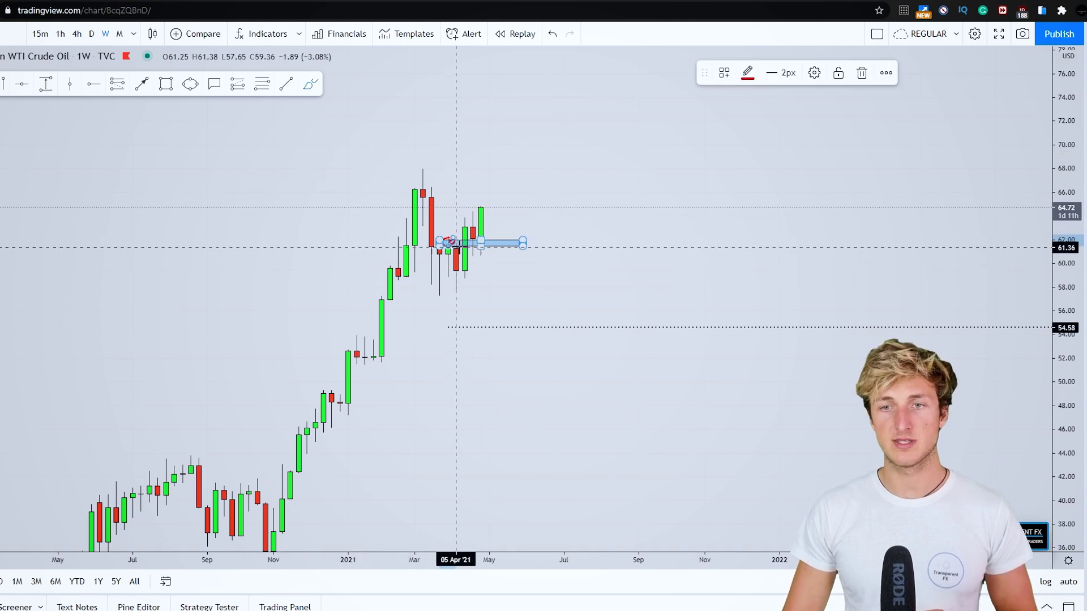
Sketch red brush marks around the zone, then undo them.
mouse_move(480, 243)
left_mouse_down()
mouse_move(471, 245)
mouse_move(481, 241)
left_mouse_up()
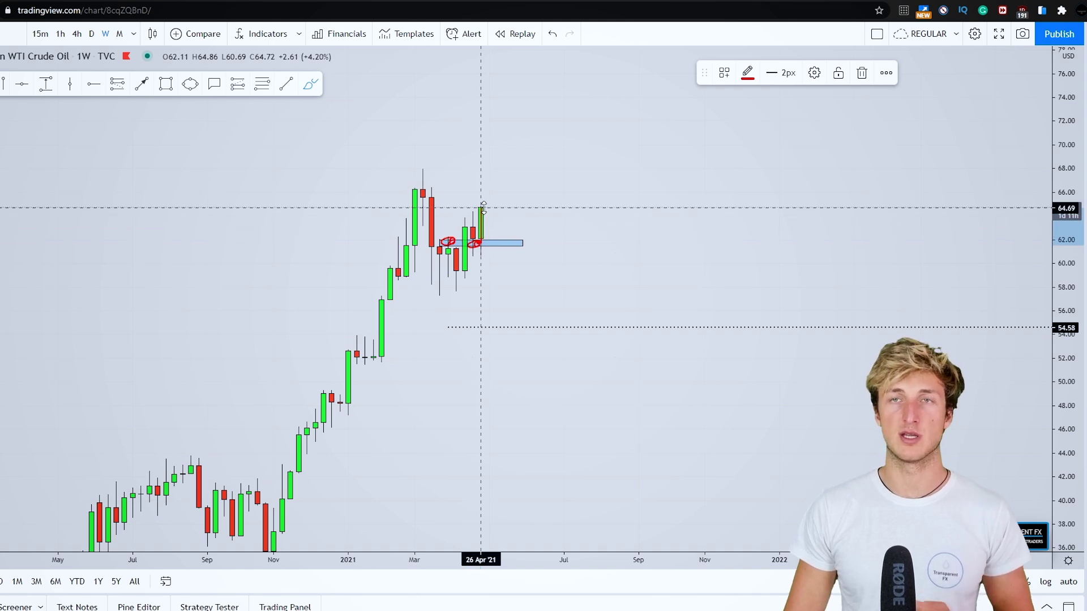
left_click(553, 35)
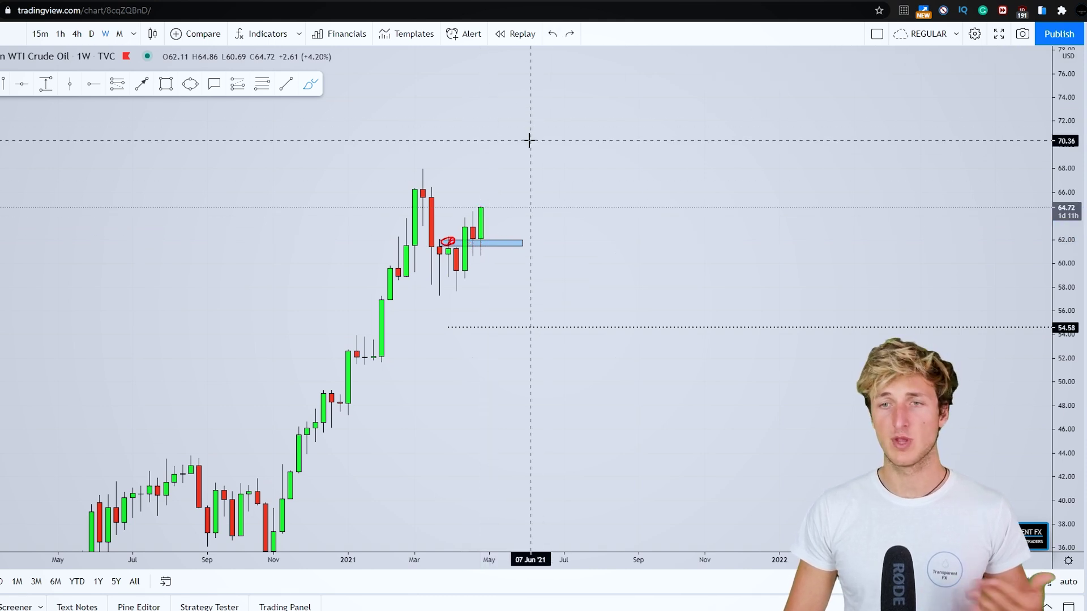
mouse_move(482, 209)
left_mouse_down()
mouse_move(488, 180)
mouse_move(409, 182)
mouse_move(507, 175)
mouse_move(548, 320)
left_mouse_up()
left_click(553, 34)
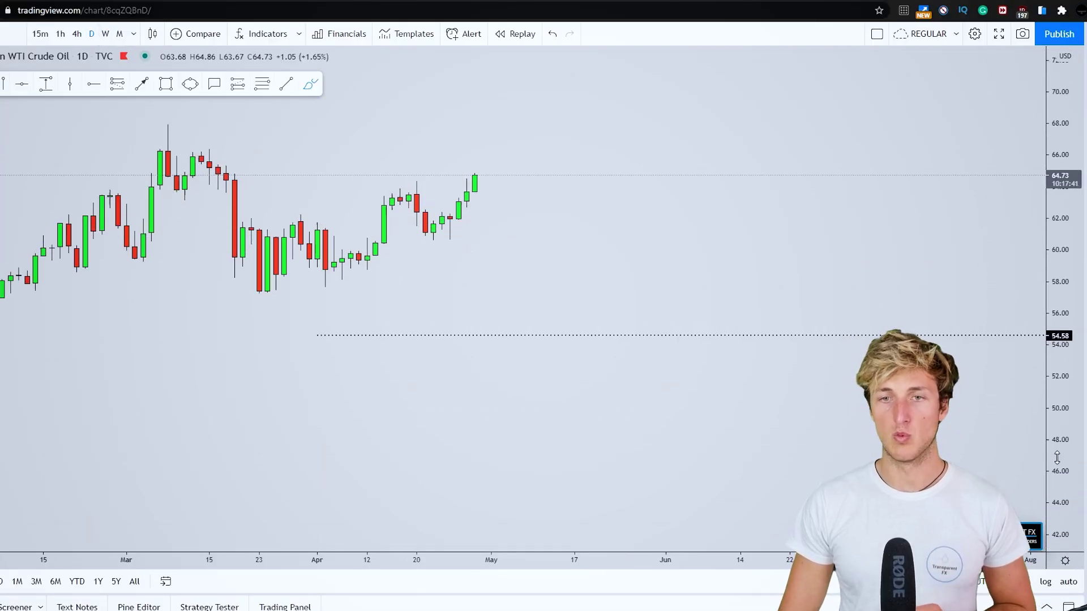
Stretch the daily candles and trace the April move down from the mid-April highs in red.
mouse_move(1017, 453)
left_mouse_down()
mouse_move(742, 253)
mouse_move(667, 378)
mouse_move(669, 397)
left_mouse_up()
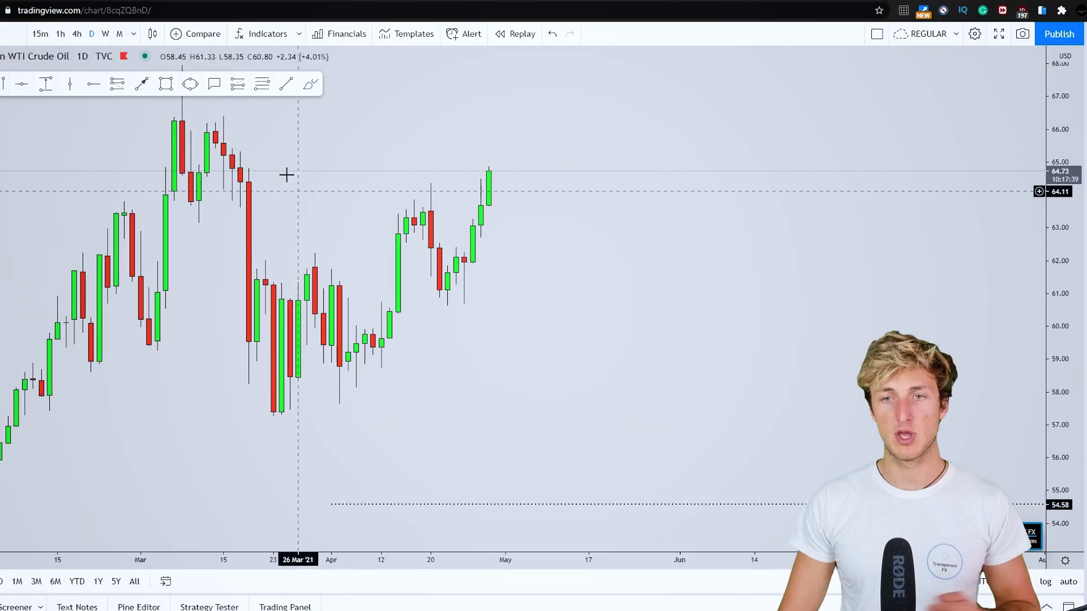
left_click(310, 89)
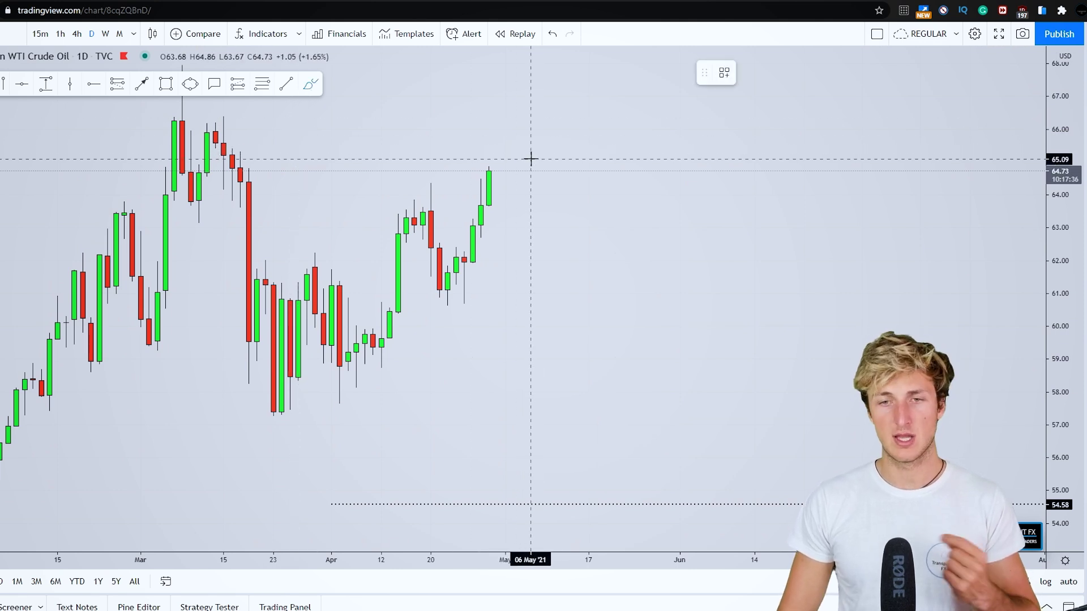
mouse_move(326, 273)
left_mouse_down()
mouse_move(348, 362)
mouse_move(388, 371)
mouse_move(405, 193)
mouse_move(421, 220)
mouse_move(416, 196)
mouse_move(433, 213)
mouse_move(408, 208)
left_mouse_up()
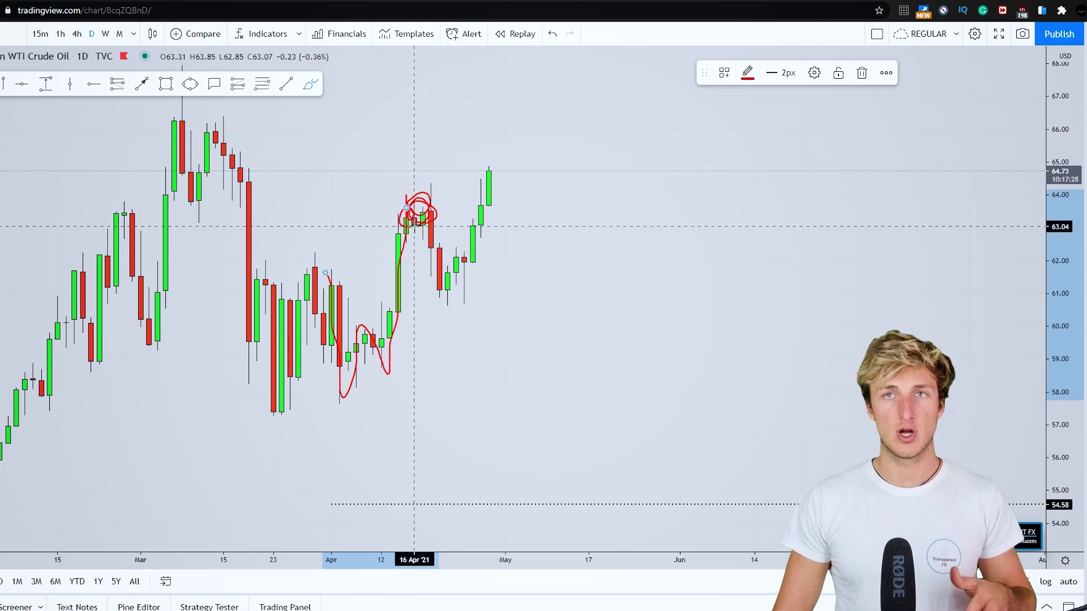
left_click_drag(423, 201, 448, 310)
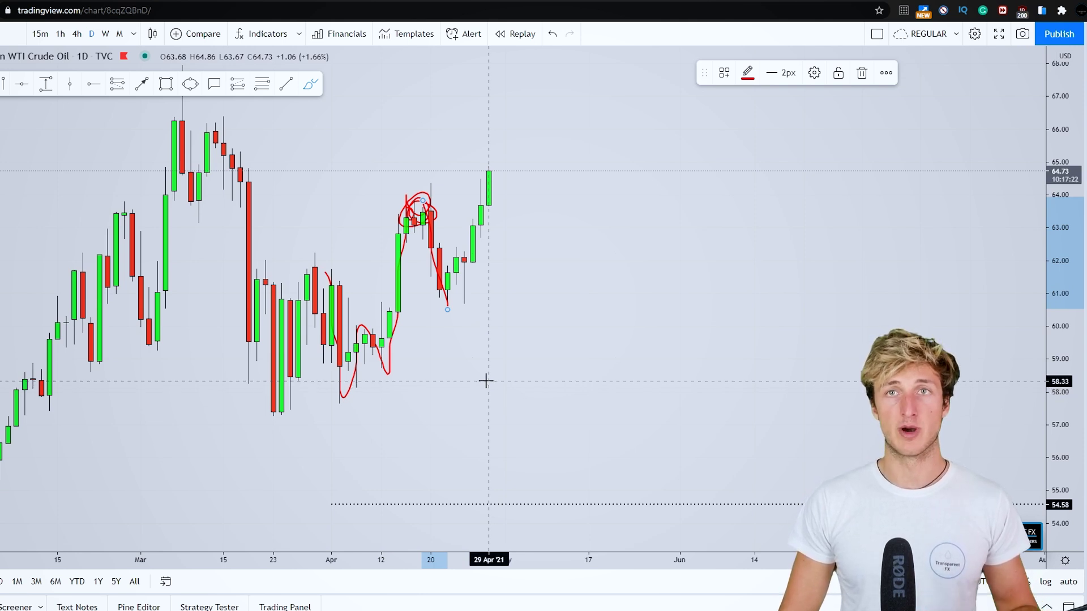
Circle the 23 Apr lows near 60.55 in red; add, then undo, a line near 63.0.
mouse_move(449, 296)
left_mouse_down()
mouse_move(456, 302)
mouse_move(443, 305)
mouse_move(481, 207)
left_mouse_up()
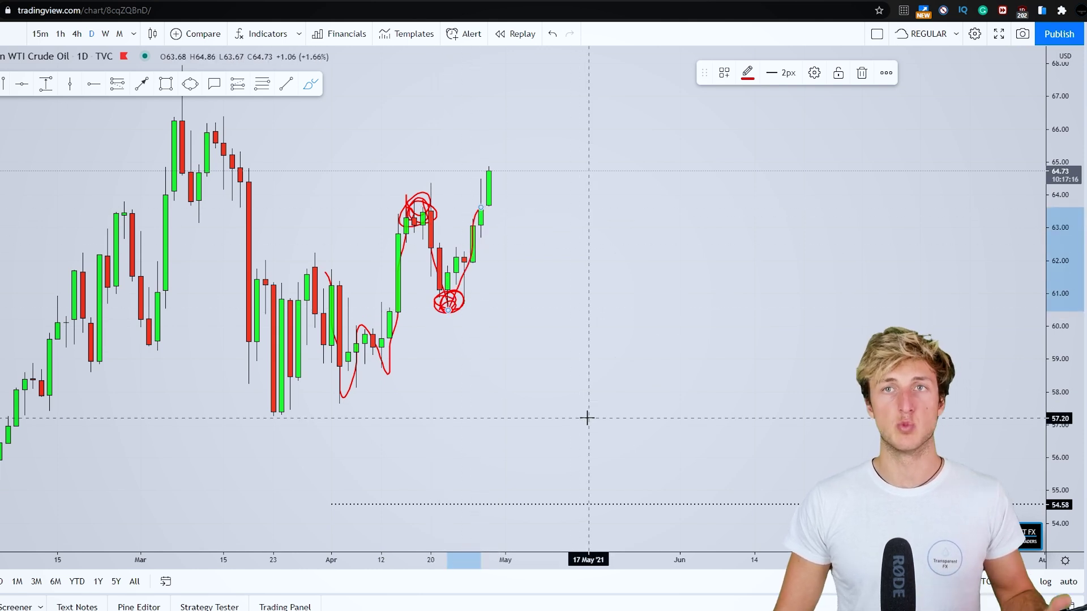
left_click_drag(400, 225, 572, 227)
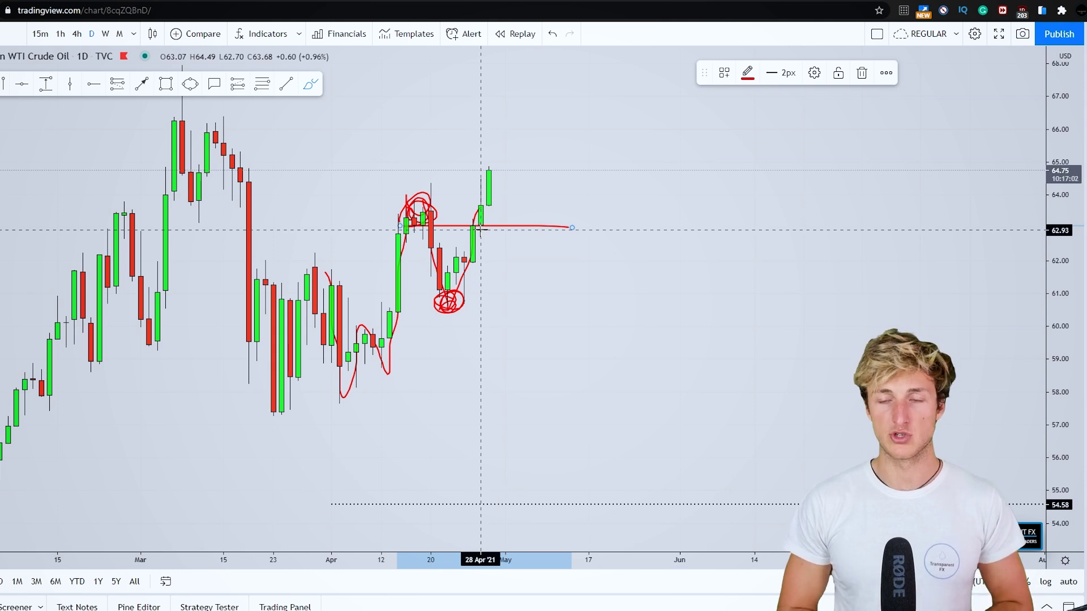
left_click(553, 34)
left_click(553, 33)
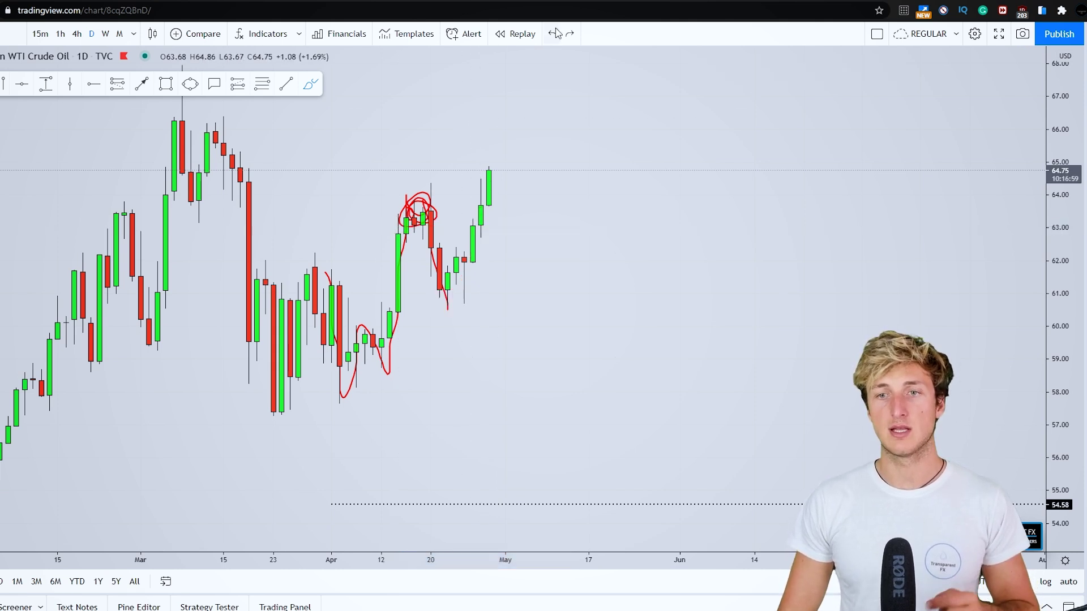
Undo the last two red drawings and pan the chart to leave room for a projection.
left_click(553, 34)
left_click(555, 33)
left_click_drag(363, 163, 334, 130)
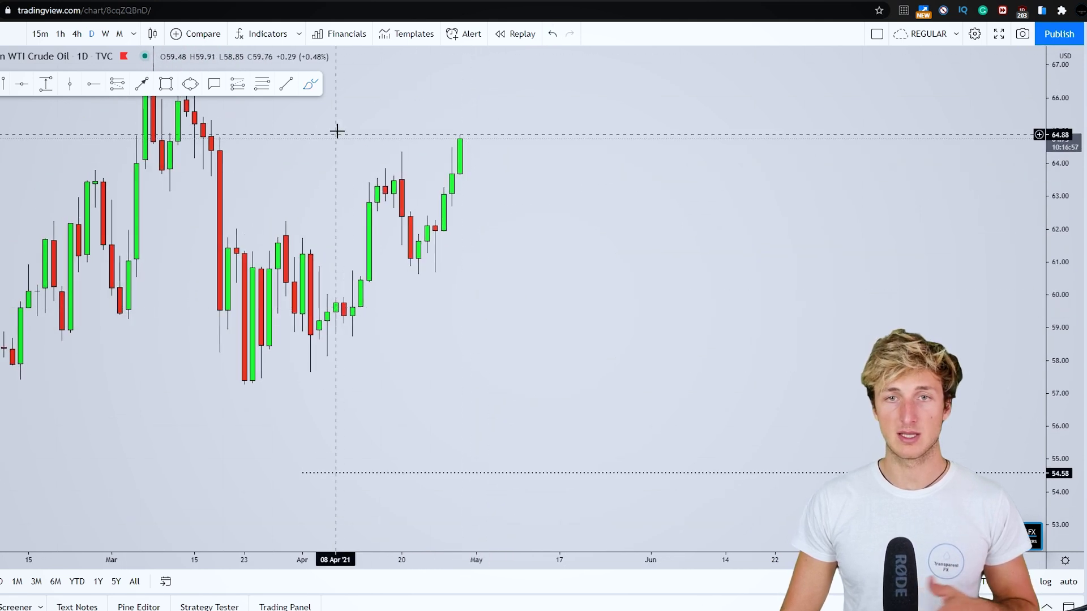
Trace the late-April candles in red, sketch a W projection into May, then undo it.
left_click(311, 83)
mouse_move(398, 151)
left_mouse_down()
mouse_move(404, 204)
mouse_move(434, 240)
mouse_move(461, 139)
left_mouse_up()
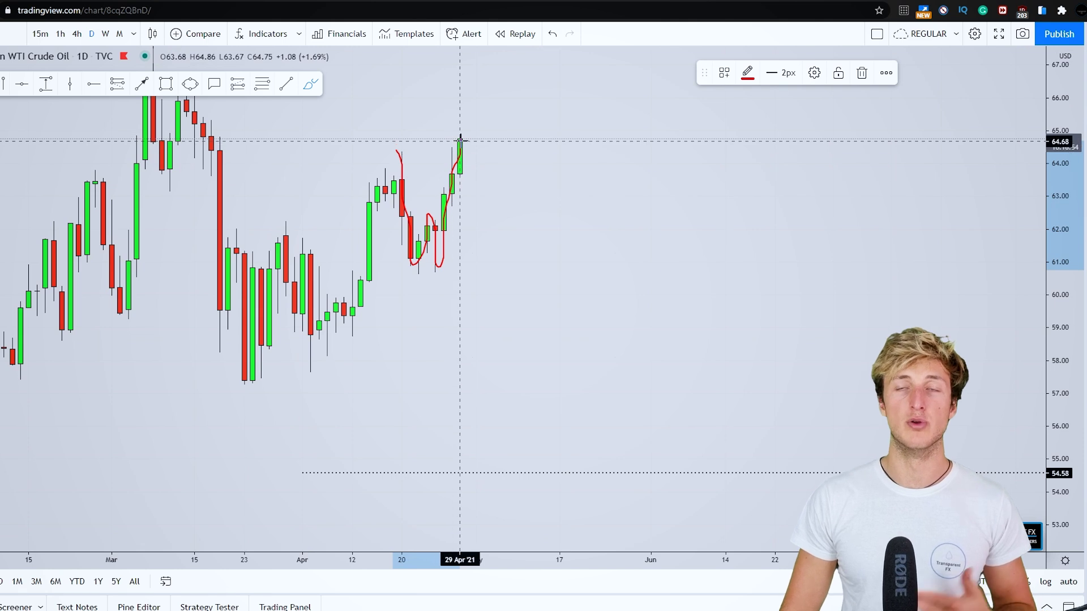
mouse_move(535, 158)
left_mouse_down()
mouse_move(575, 215)
mouse_move(620, 130)
mouse_move(659, 215)
left_mouse_up()
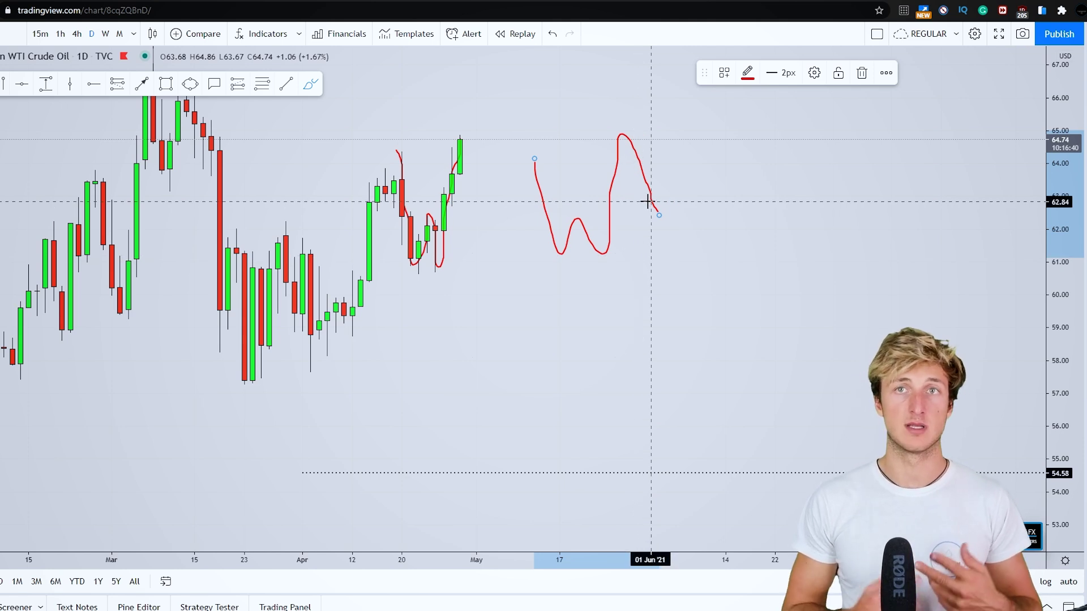
left_click(552, 34)
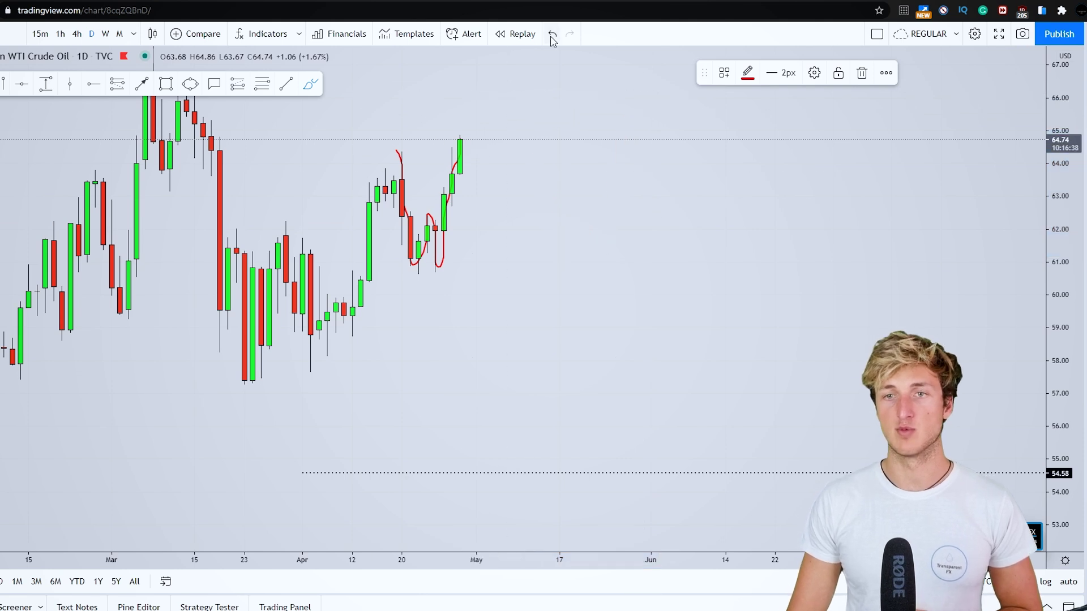
Undo the remaining red stroke and highlight the net positions 2,406 (4/12) and 13,246 (4/19).
left_click(551, 34)
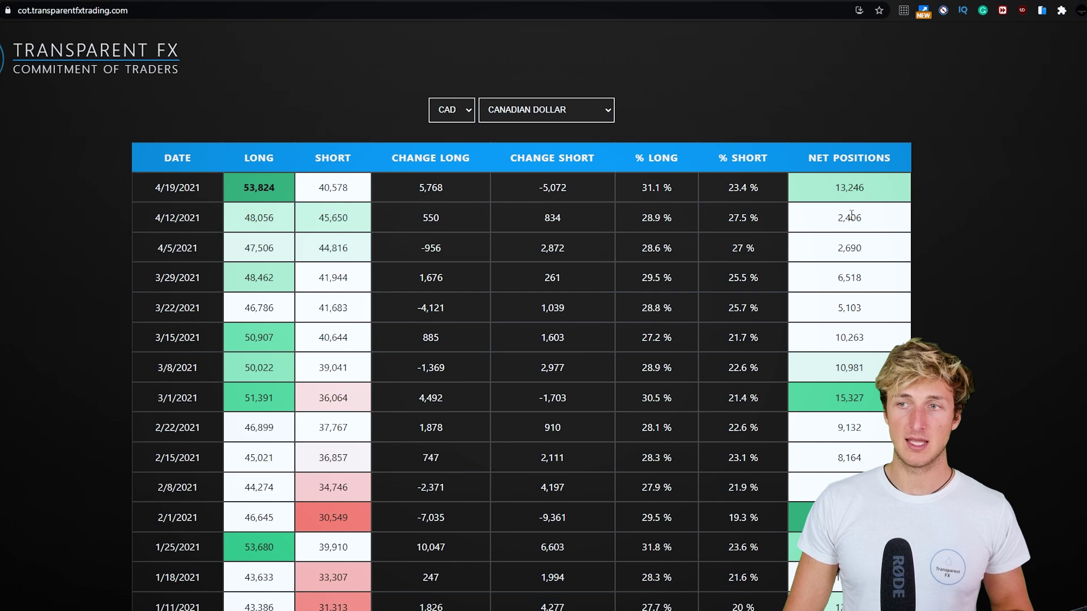
left_click_drag(837, 217, 847, 187)
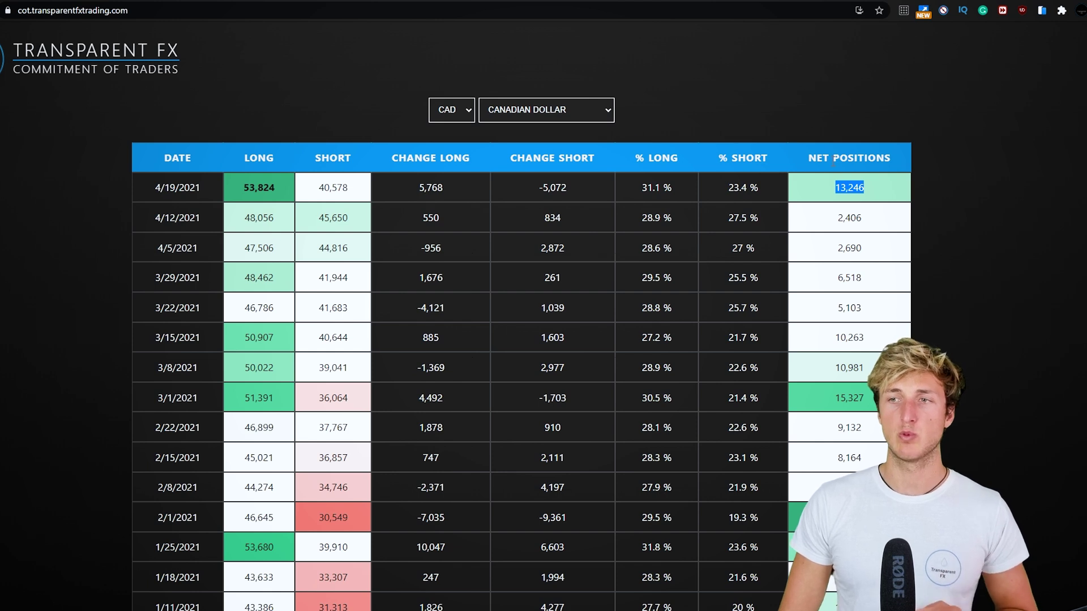
double_click(850, 217)
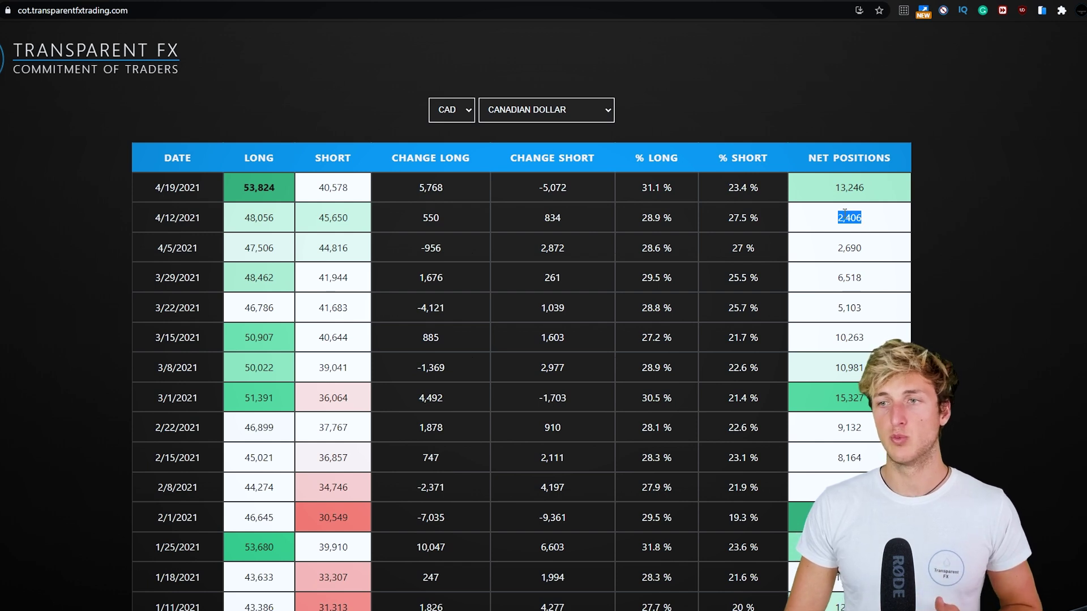
double_click(879, 196)
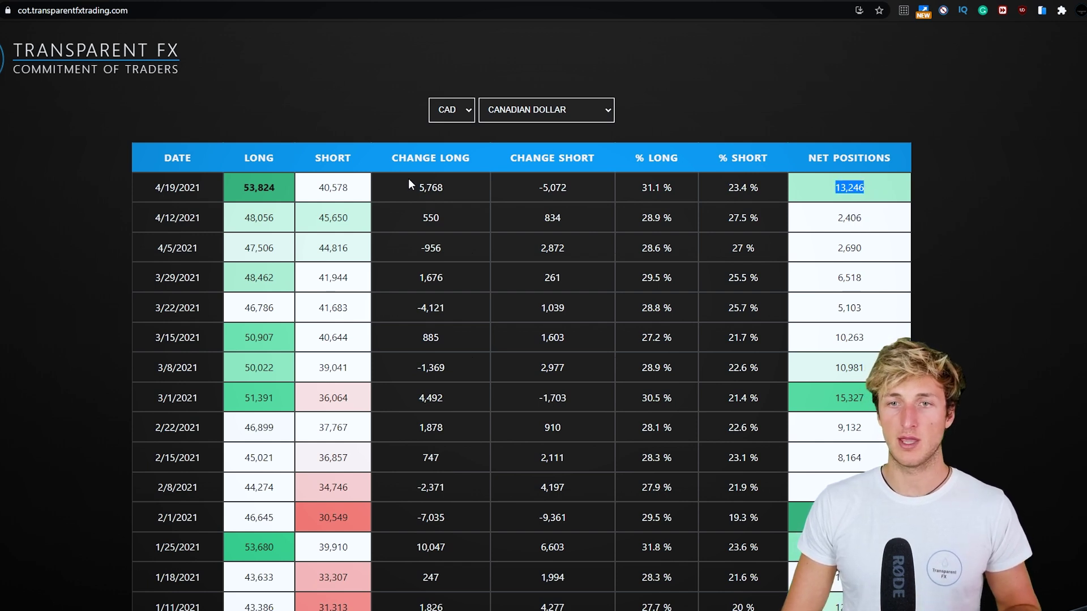
Highlight the 4/19/2021 figures: change long 5,768, change short -5,072, longs 53,824, shorts 40,578.
double_click(422, 186)
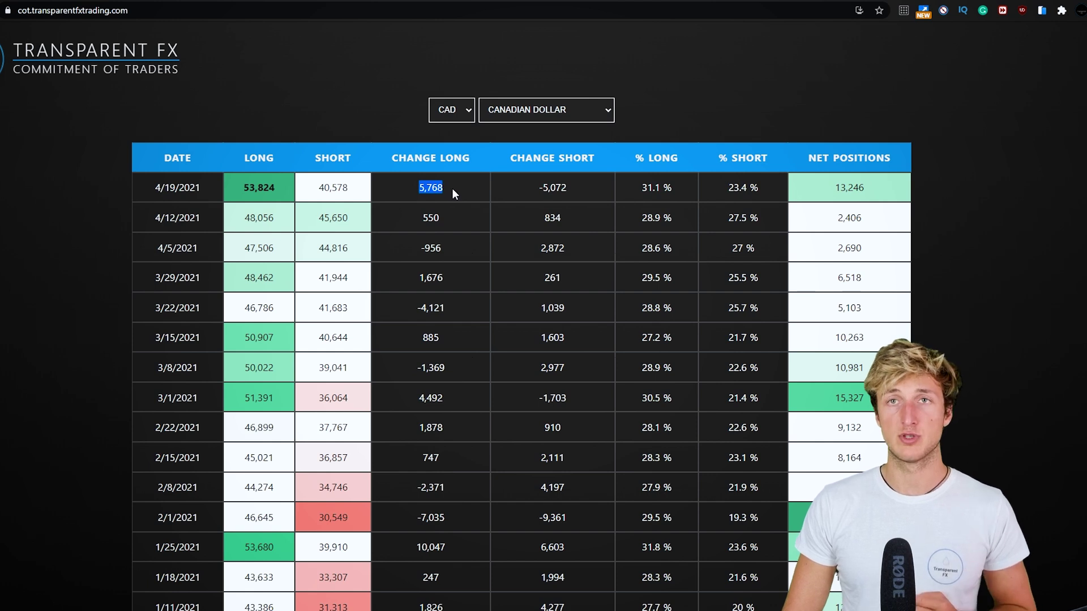
left_click_drag(531, 185, 575, 188)
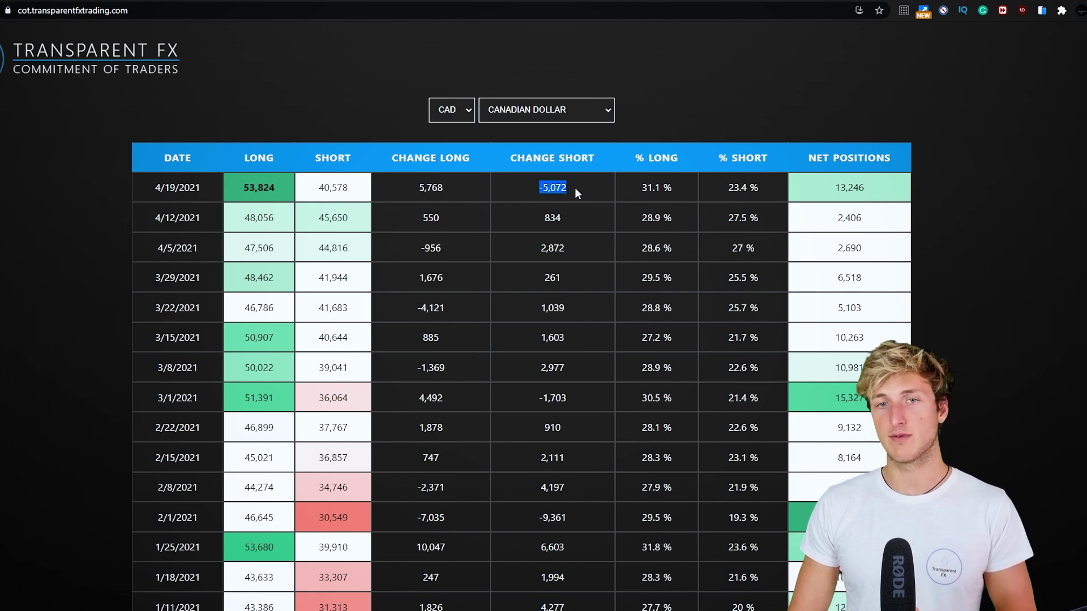
double_click(276, 186)
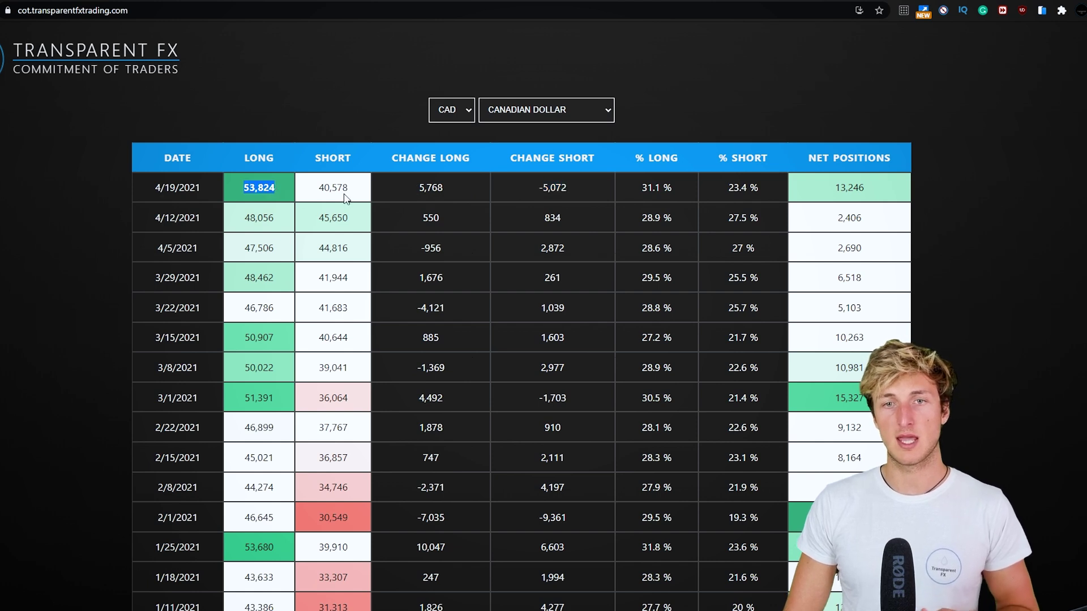
left_click_drag(317, 187, 348, 188)
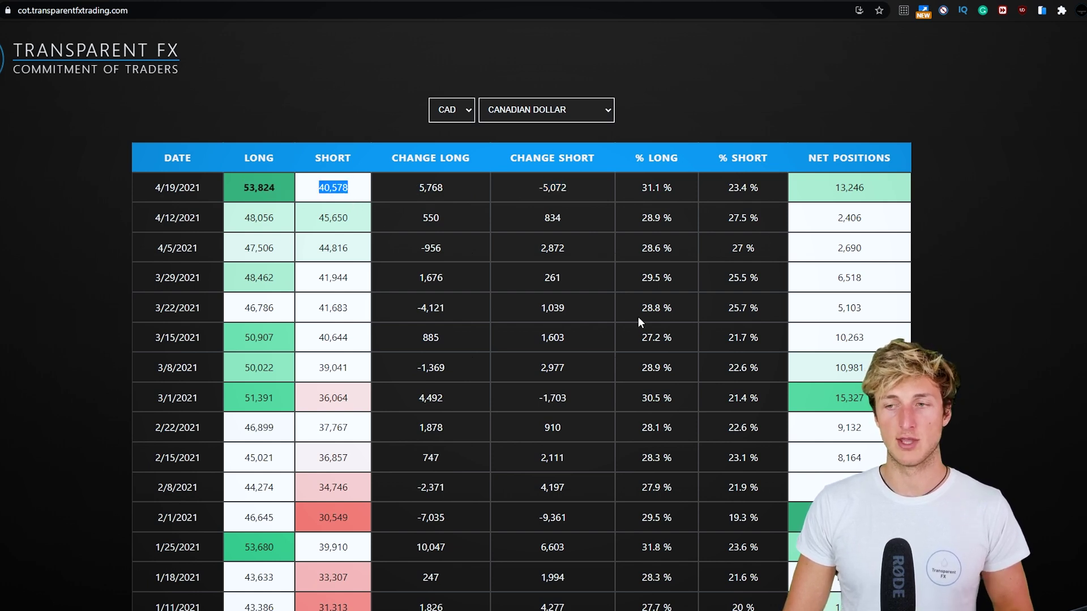
scroll(776, 356, "down", 7)
scroll(796, 368, "down", 1)
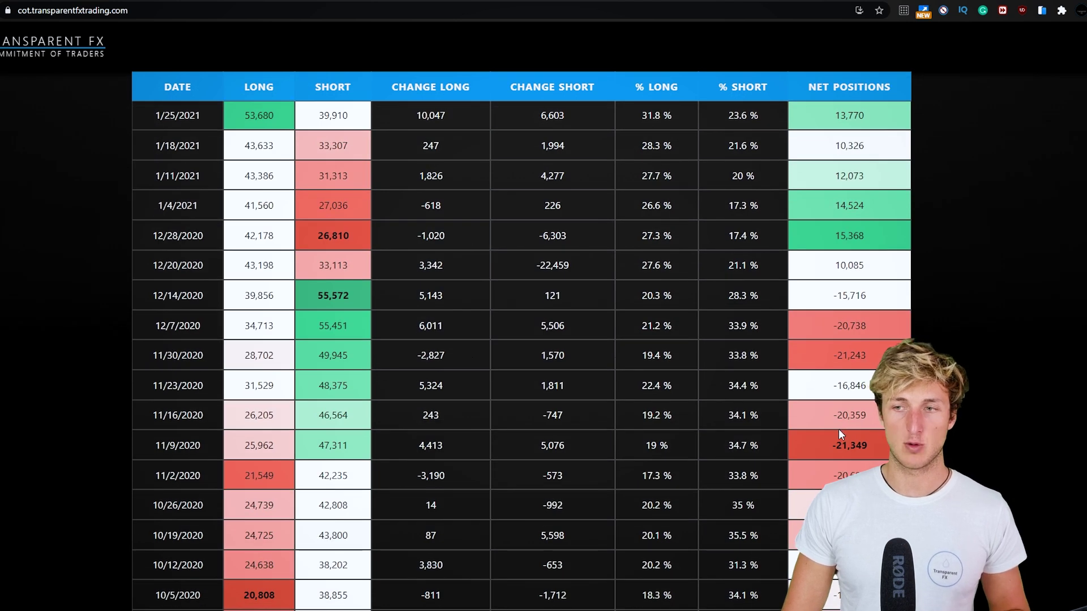
left_click_drag(835, 444, 874, 444)
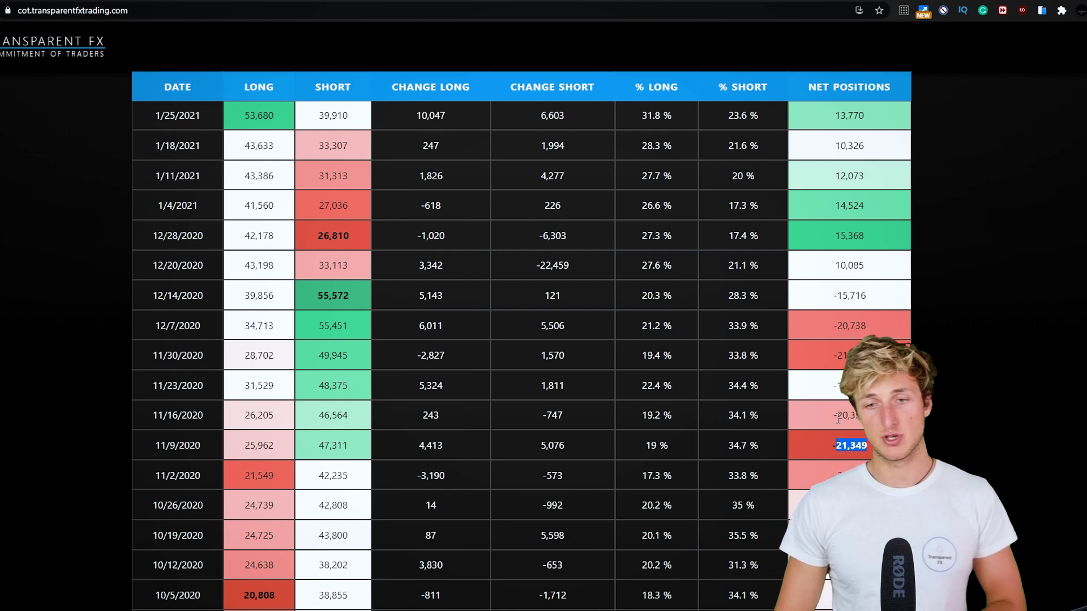
left_click_drag(351, 446, 309, 446)
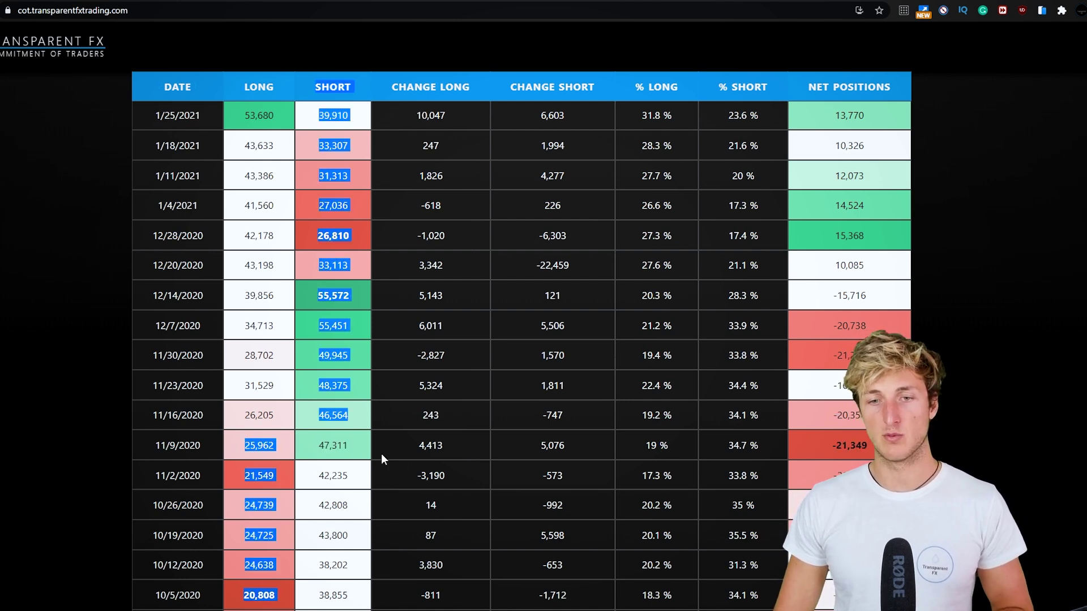
left_click(304, 451)
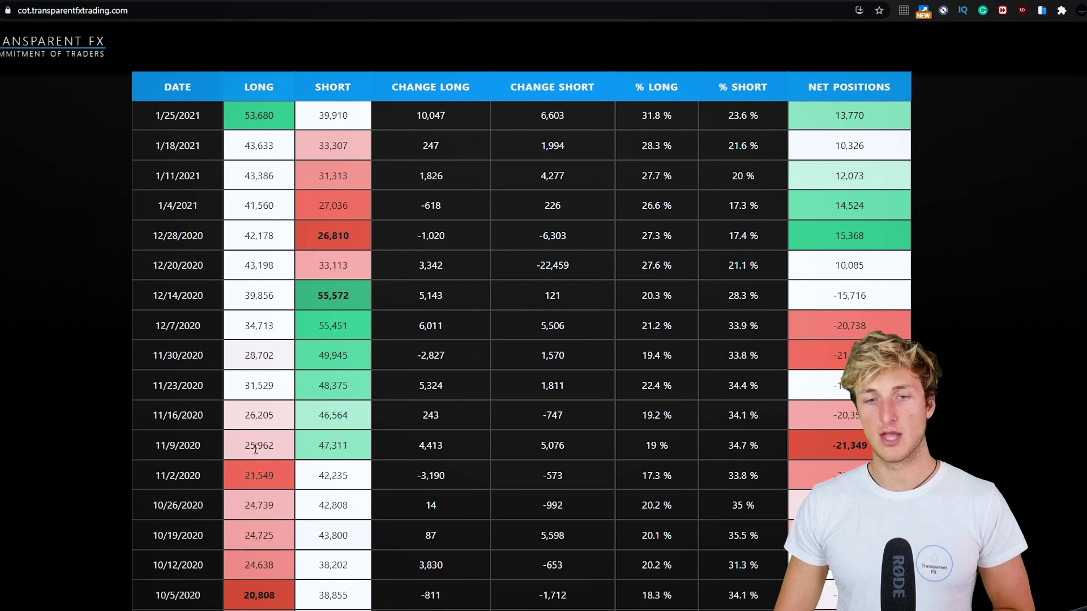
scroll(530, 464, "up", 6)
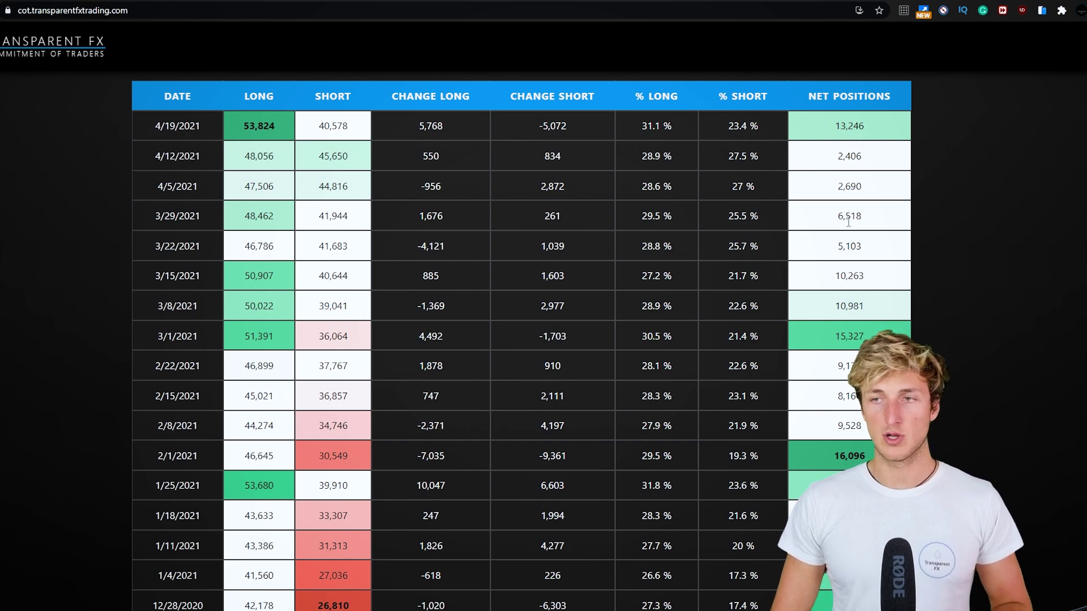
scroll(849, 186, "down", 3)
scroll(852, 295, "up", 5)
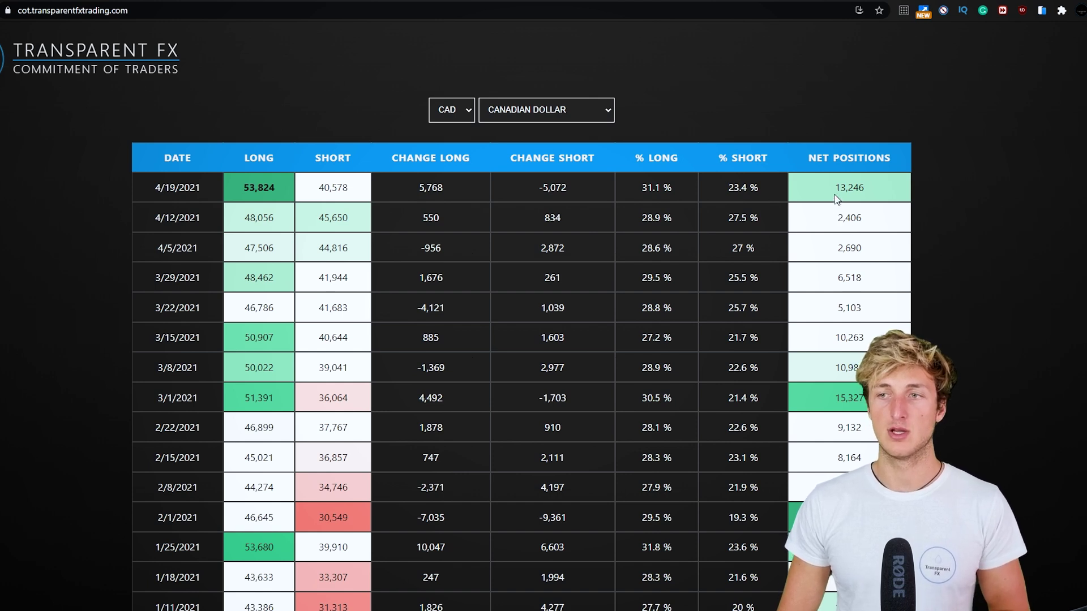
left_click_drag(835, 188, 864, 190)
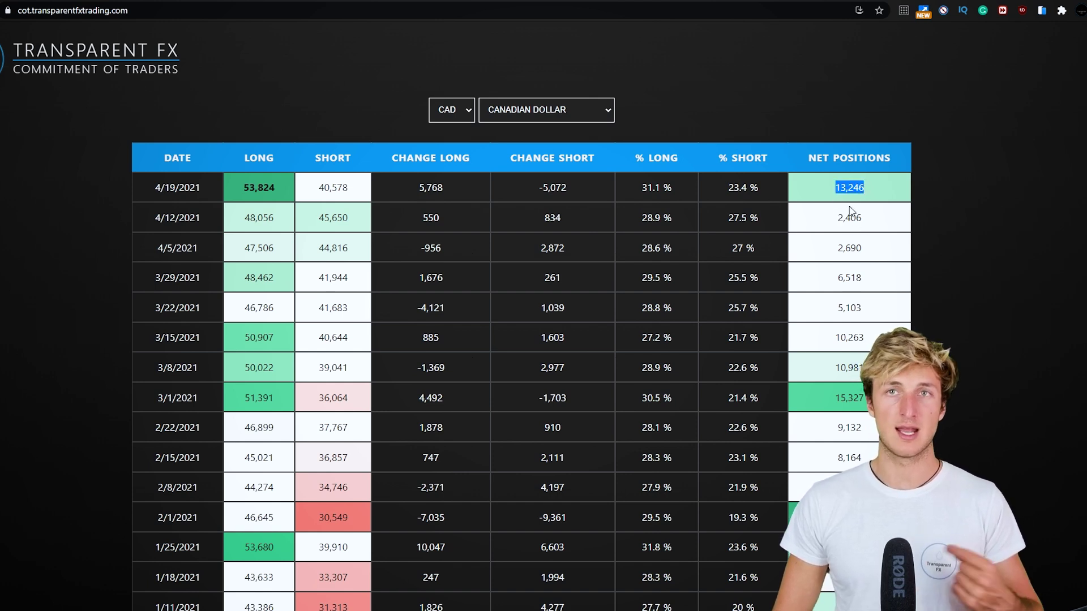
left_click_drag(837, 218, 872, 221)
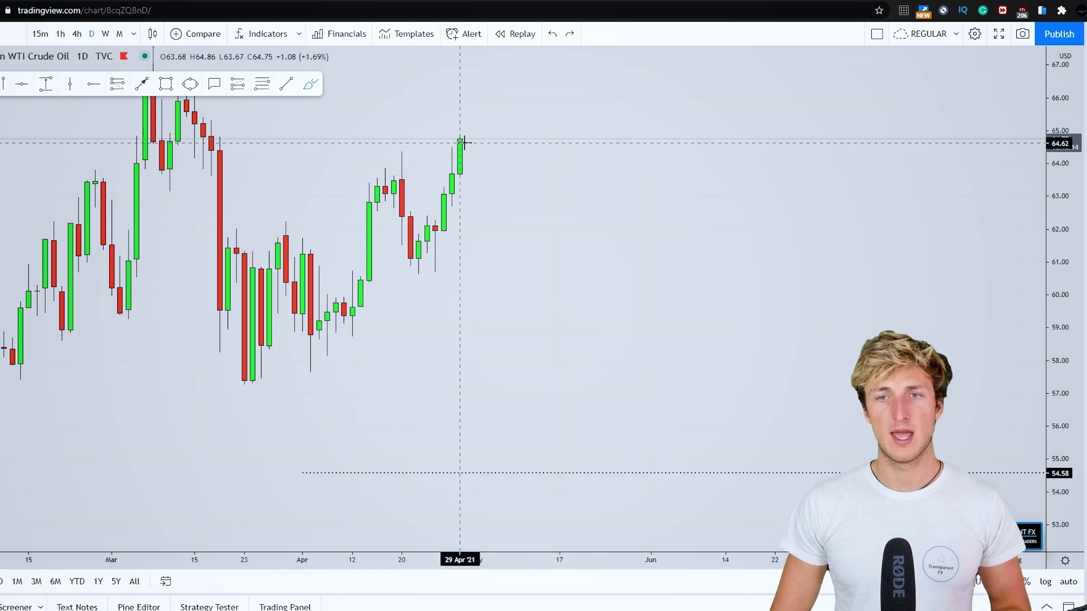
Sketch a red falling path from the latest high toward about 55, undo it, and shift the view down.
left_click_drag(461, 138, 502, 212)
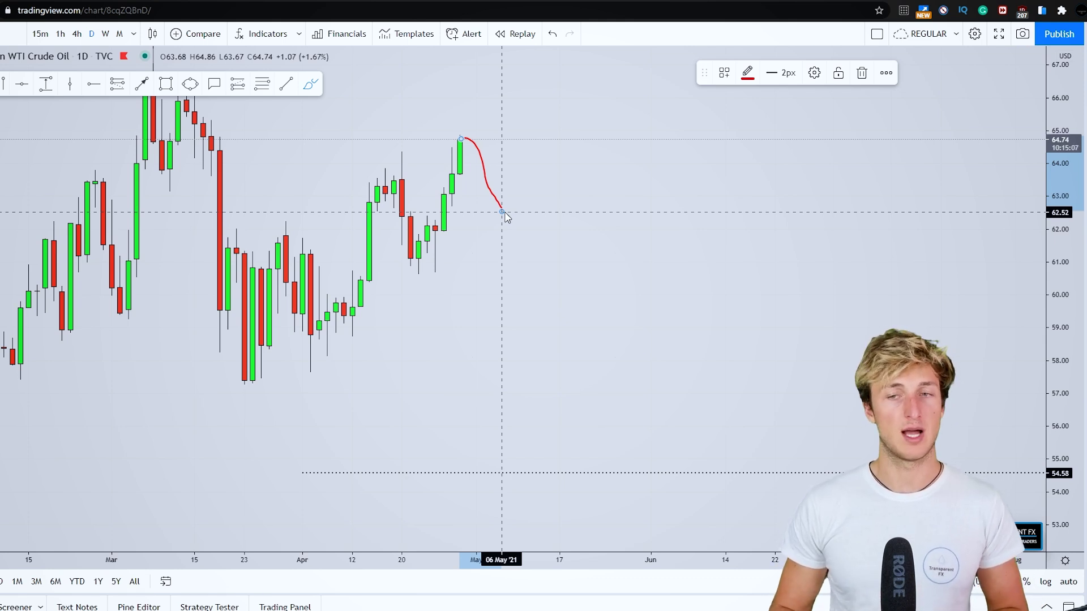
mouse_move(502, 212)
left_mouse_down()
mouse_move(505, 249)
mouse_move(563, 298)
mouse_move(609, 449)
left_mouse_up()
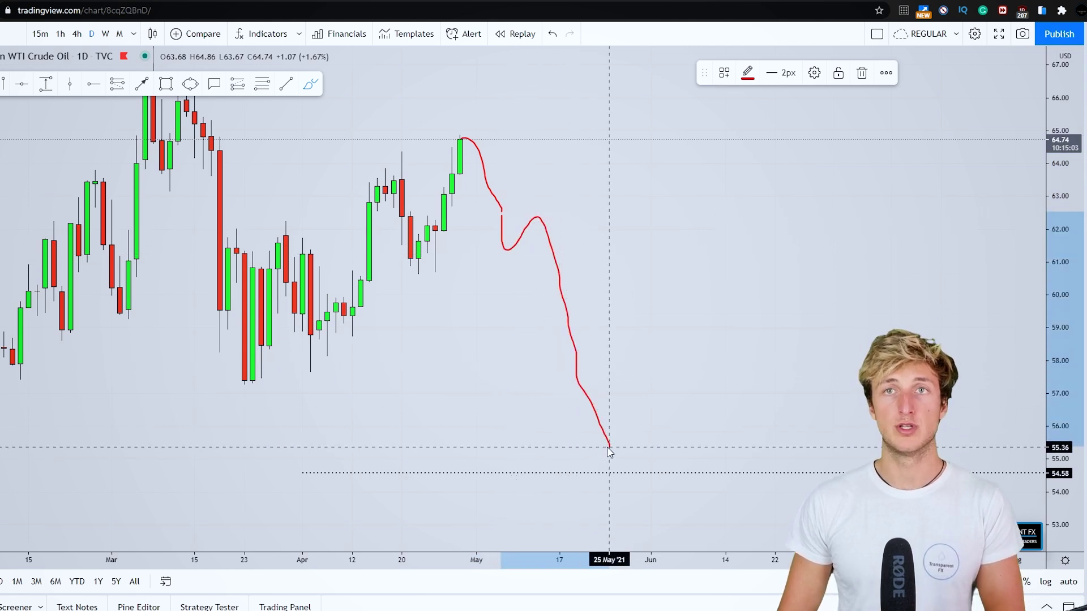
left_click(552, 33)
left_click(553, 33)
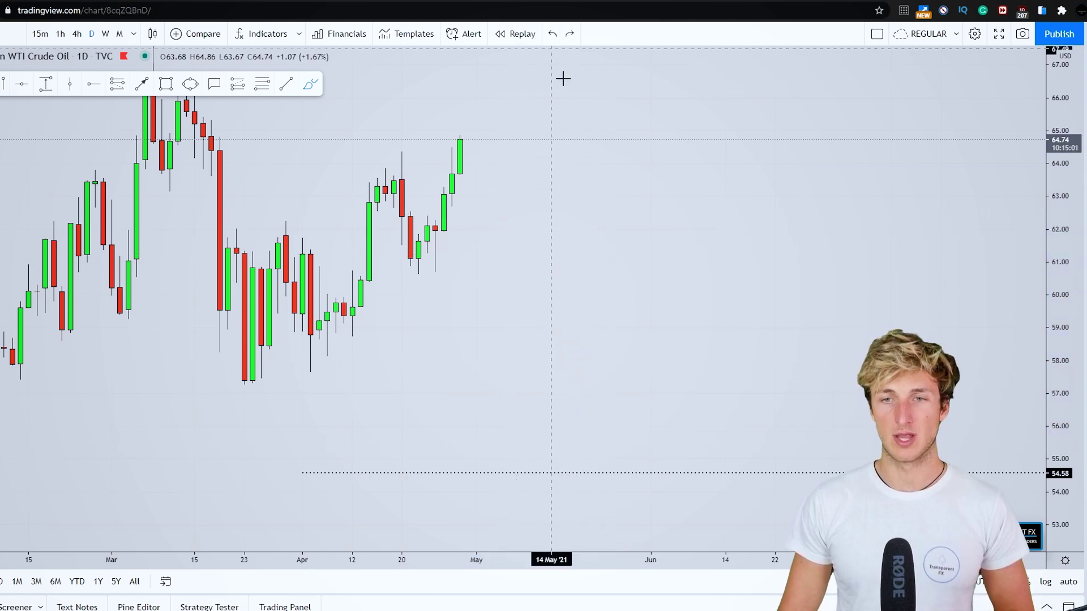
left_click_drag(517, 257, 521, 279)
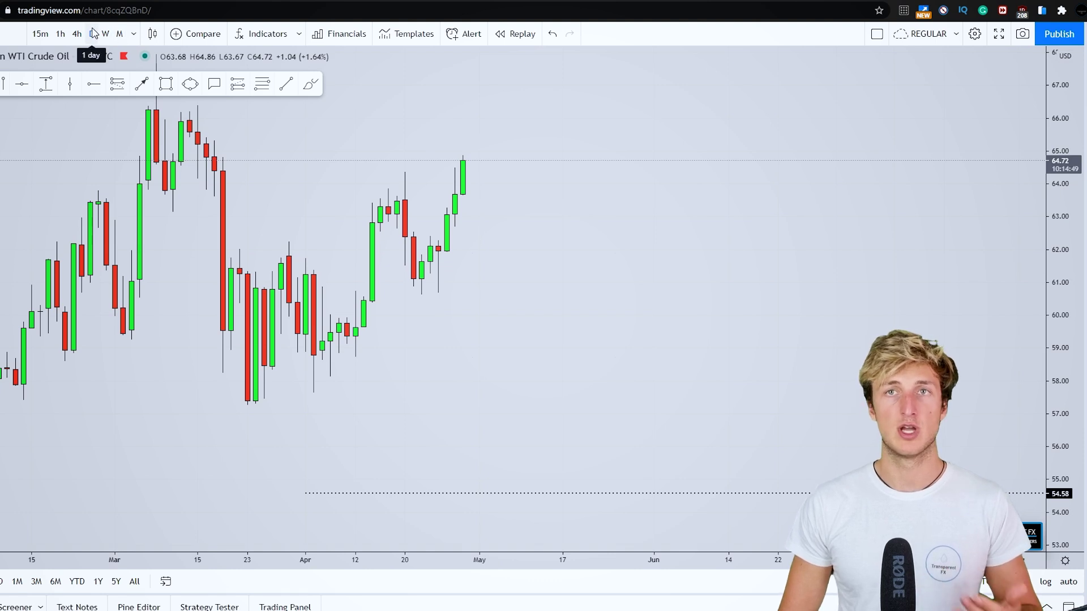
Draw a shaded ellipse over the latest high and a red squiggle inside it.
left_click_drag(595, 279, 597, 306)
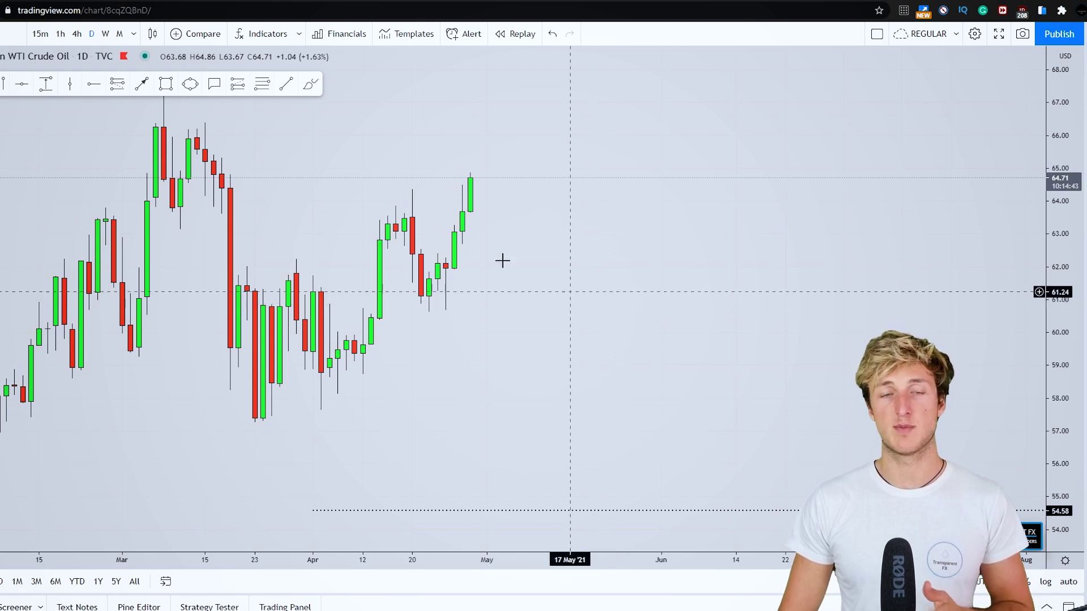
left_click(190, 84)
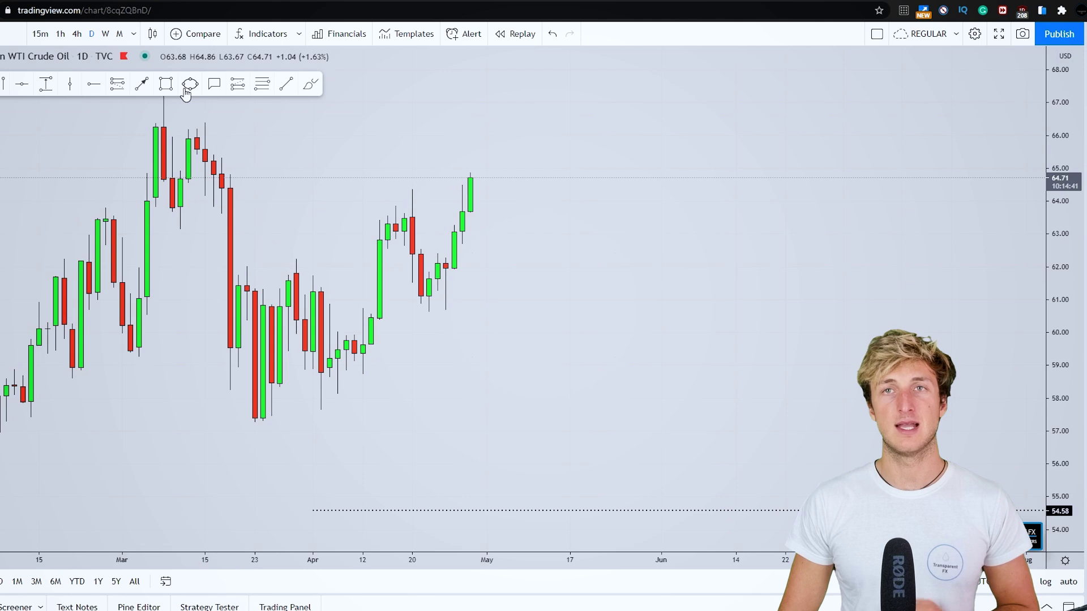
left_click(470, 181)
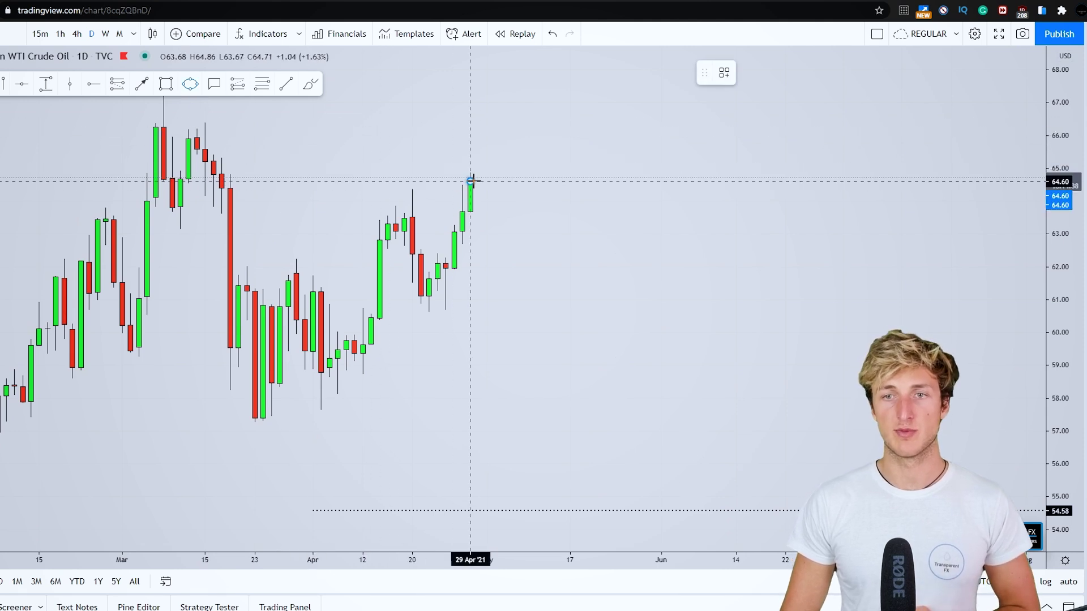
left_click(487, 116)
left_click(511, 150)
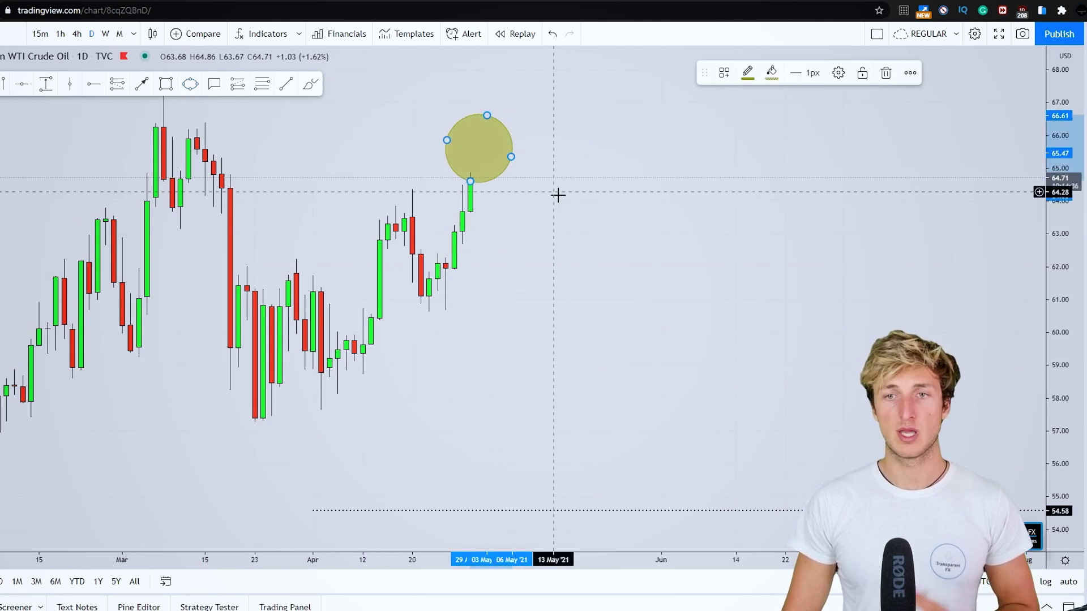
left_click(558, 194)
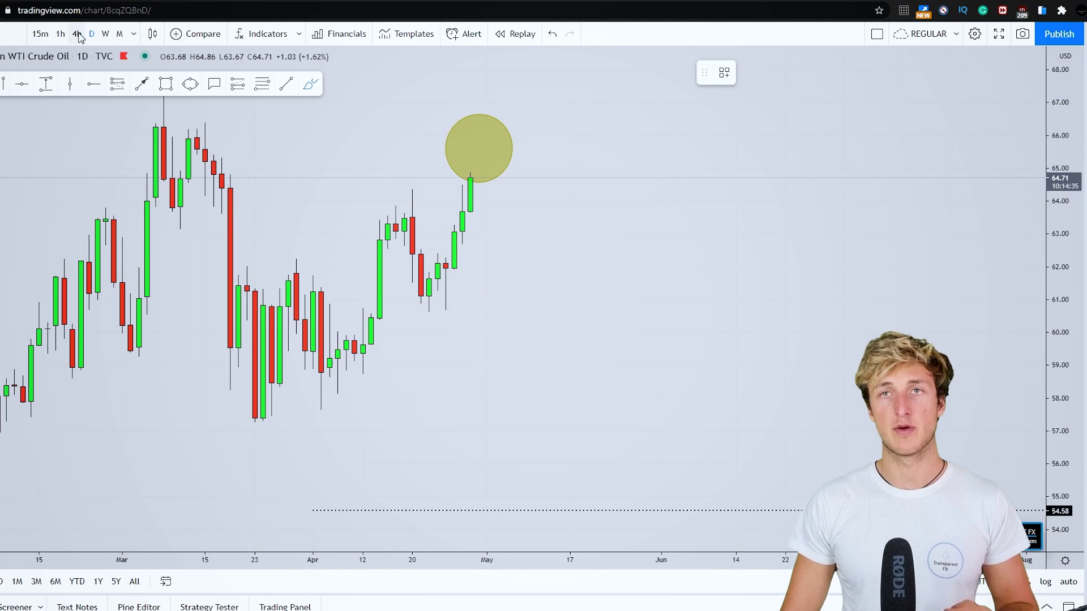
left_click_drag(470, 168, 504, 144)
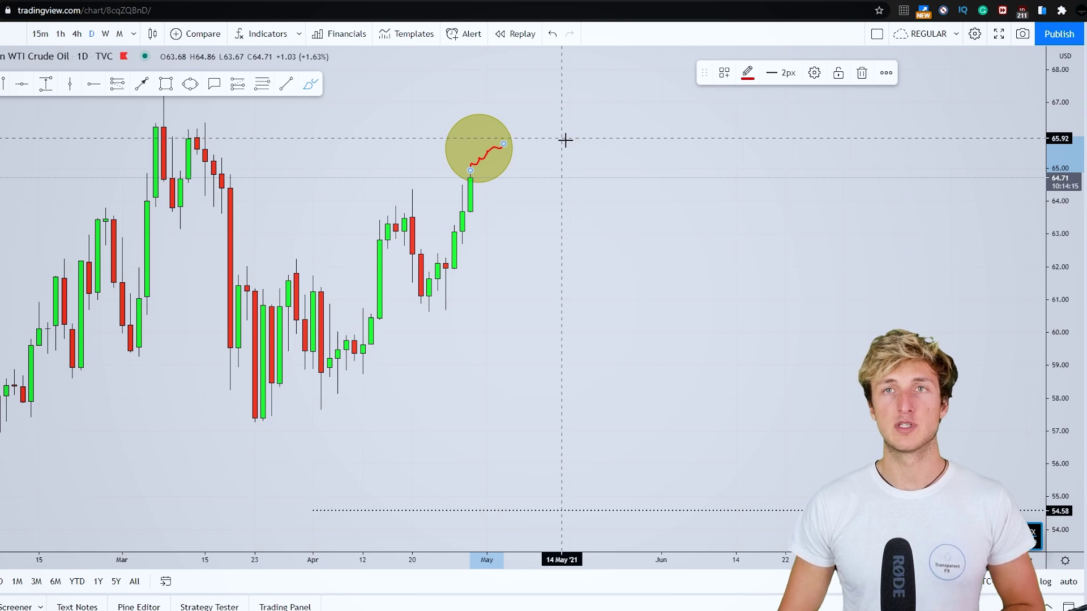
Draw an arrow from the circle's right edge pointing down toward about 63.4.
left_click(141, 86)
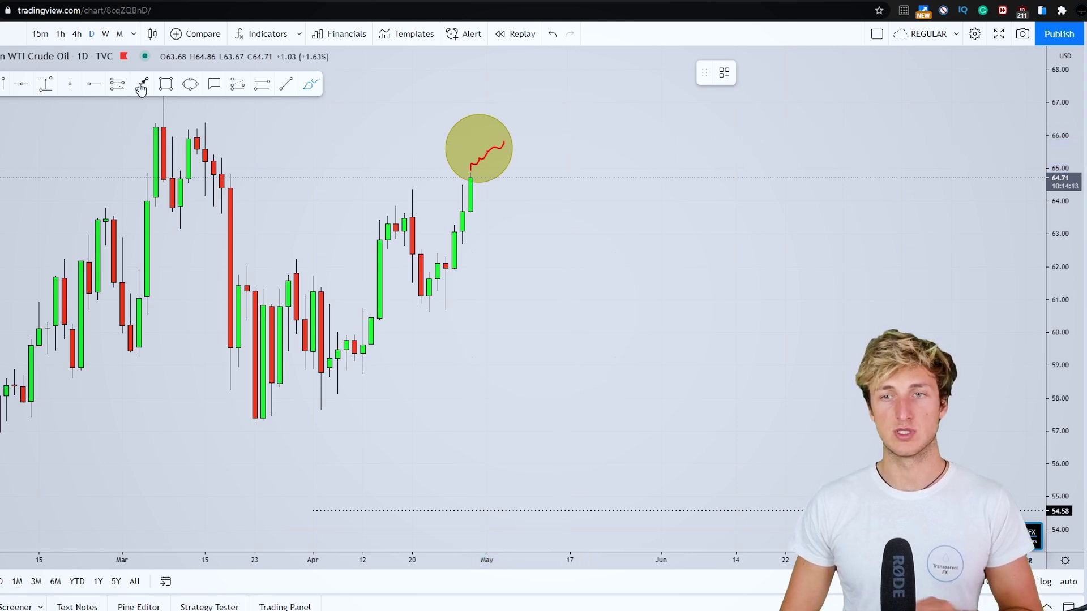
left_click(513, 142)
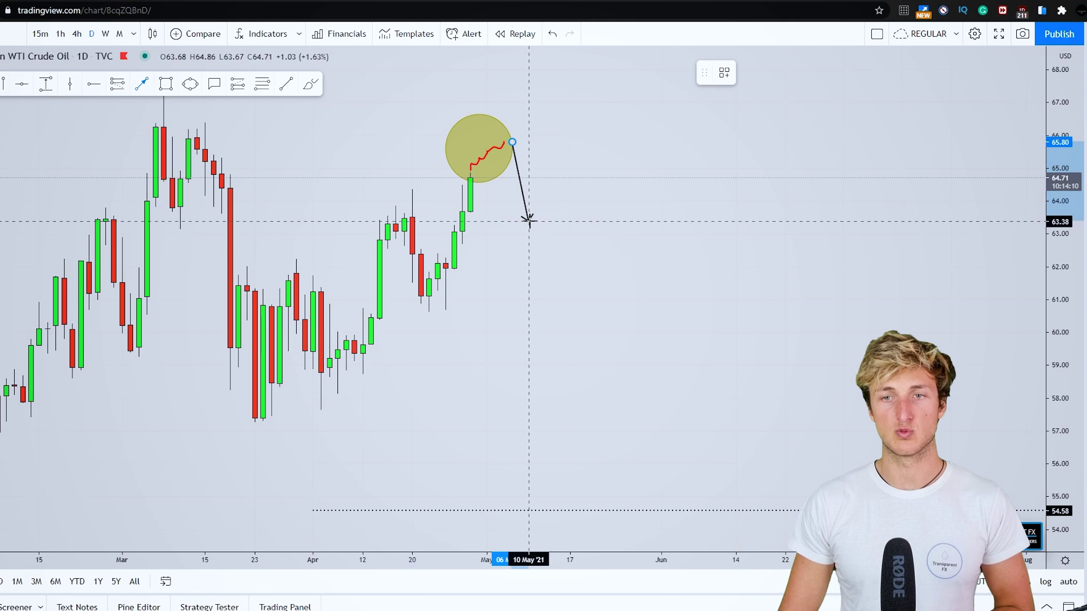
left_click(528, 219)
left_click(627, 199)
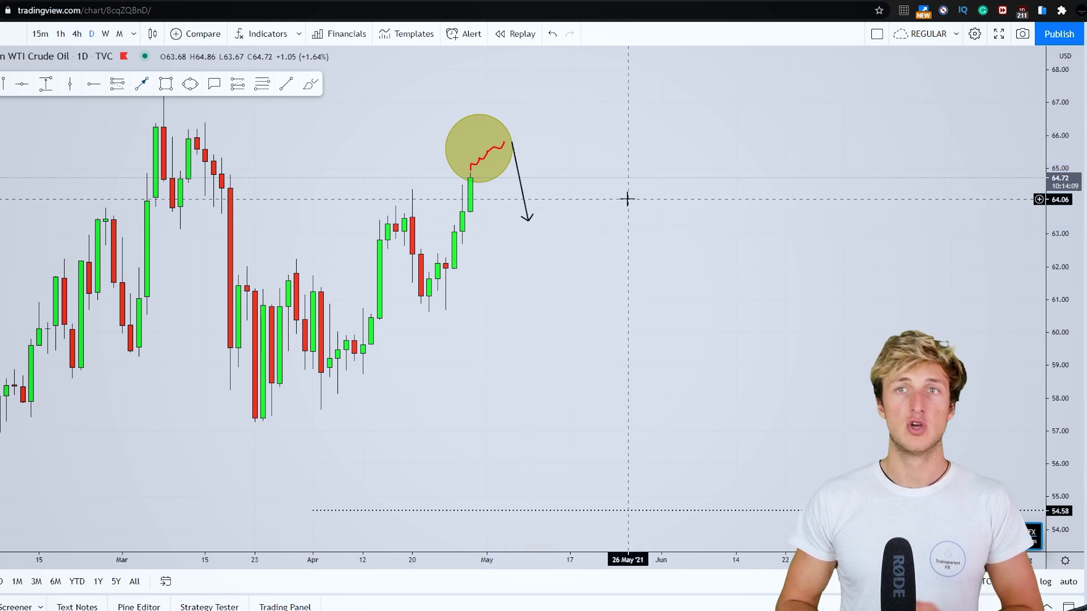